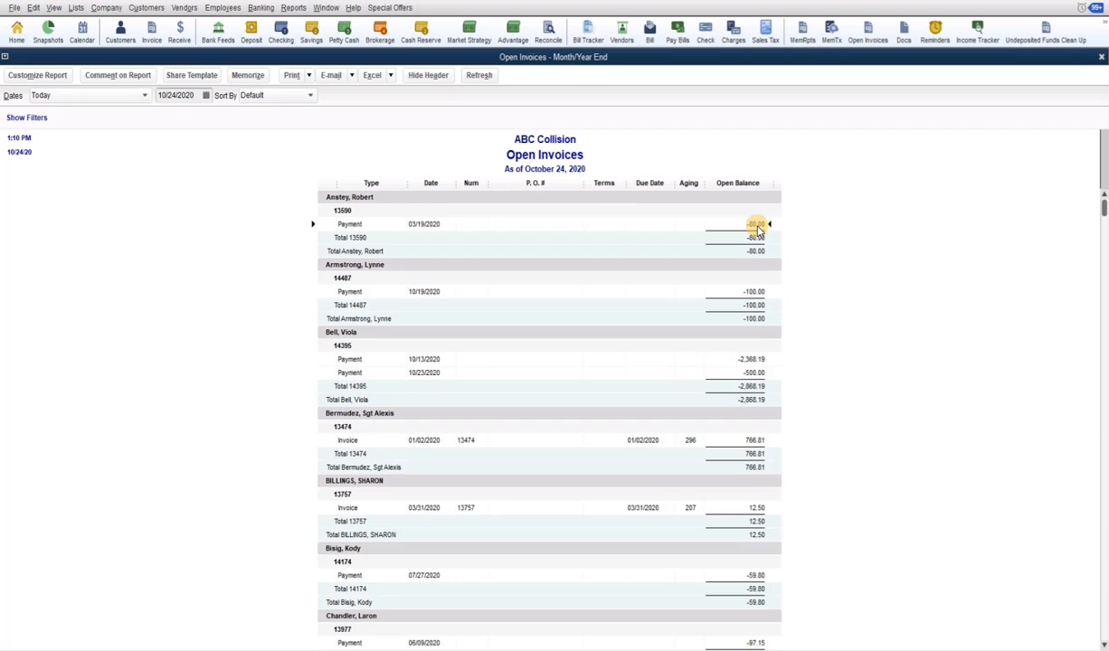
Open the customer's -80.00 open payment from the Open Invoices report and trace it through its transaction history to the linked invoice.
{"action": "double_click", "coordinate": [758, 226]}
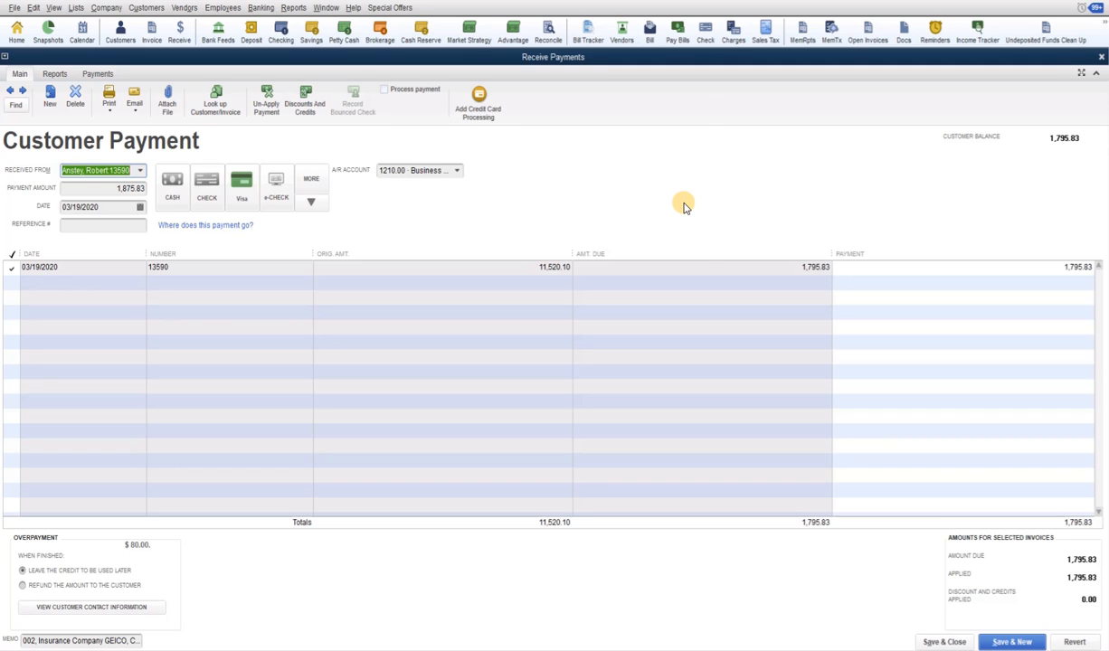
{"action": "key", "text": "ctrl+h"}
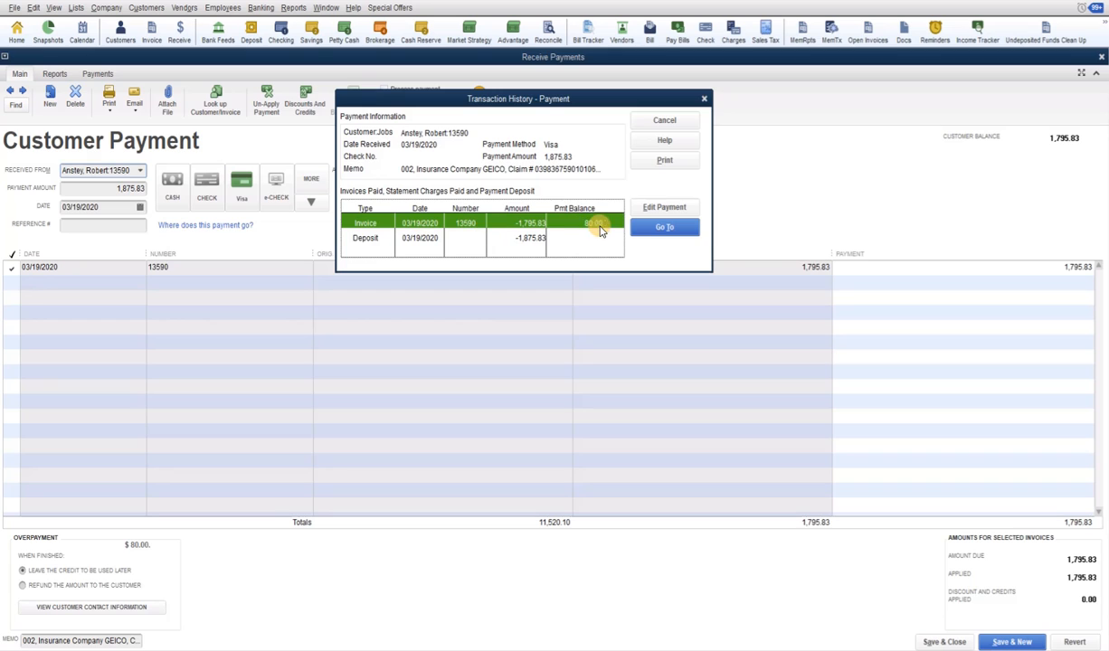
{"action": "left_click", "coordinate": [670, 227]}
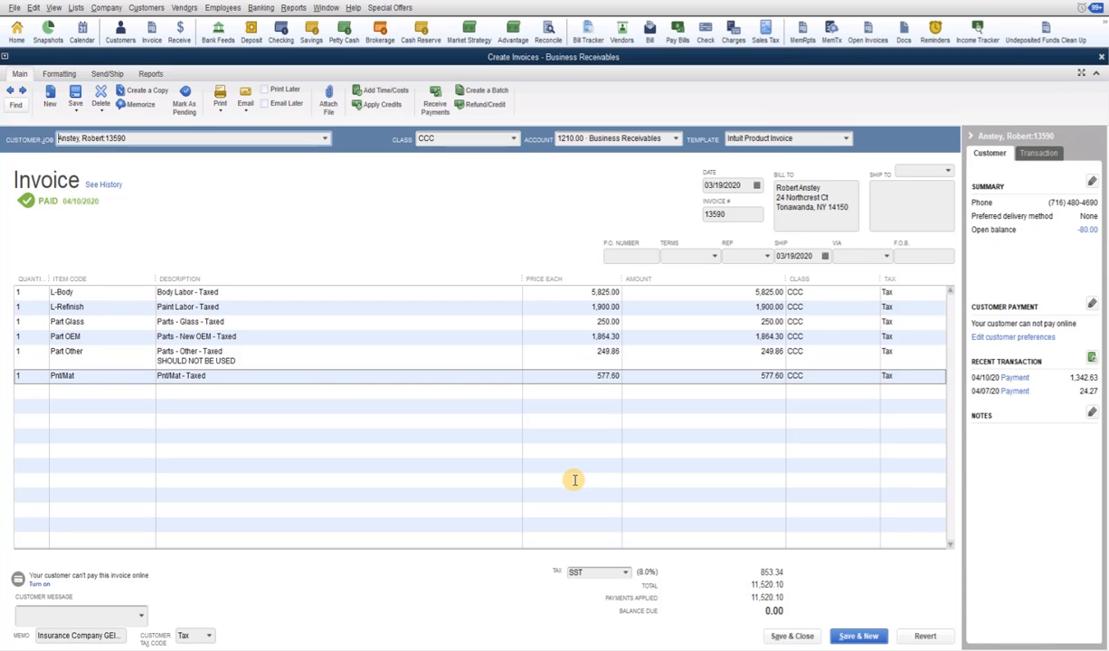
Switch to CCC ONE, check the Accounts Receivable list in Accounting, and return to the workfile search results.
{"action": "key", "text": "alt+Tab"}
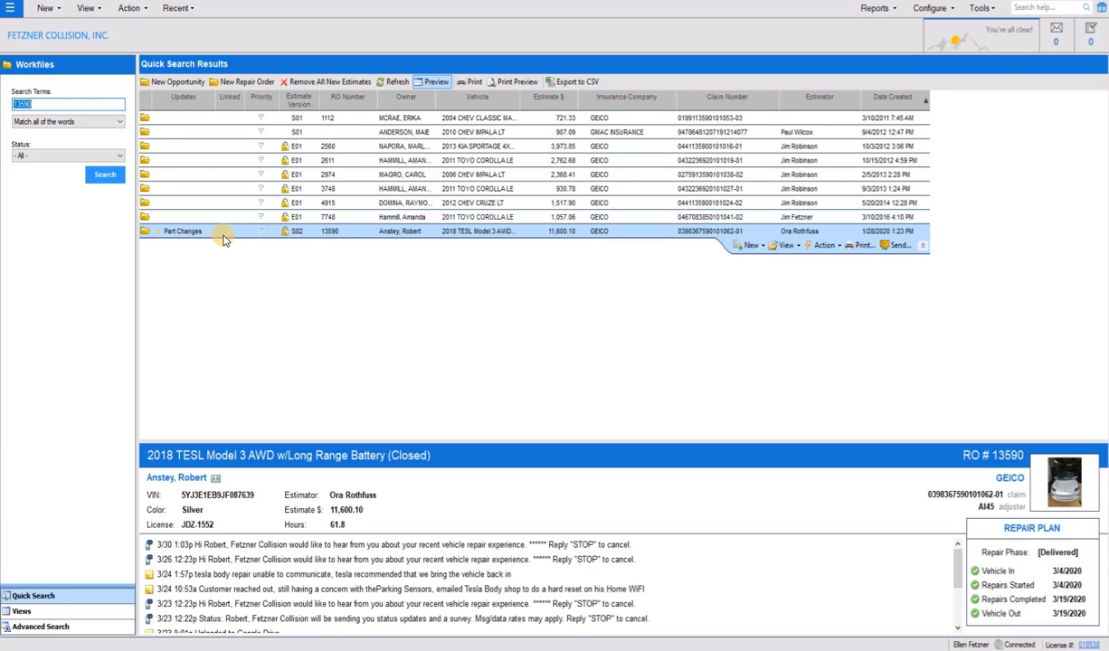
{"action": "left_click", "coordinate": [9, 9]}
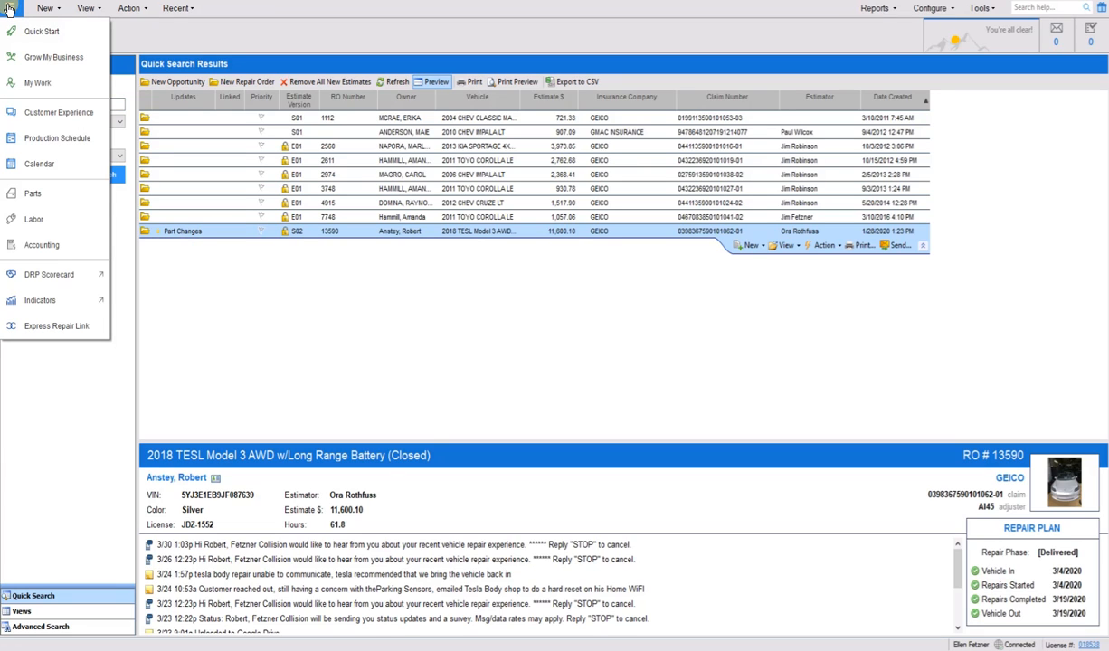
{"action": "left_click", "coordinate": [42, 246]}
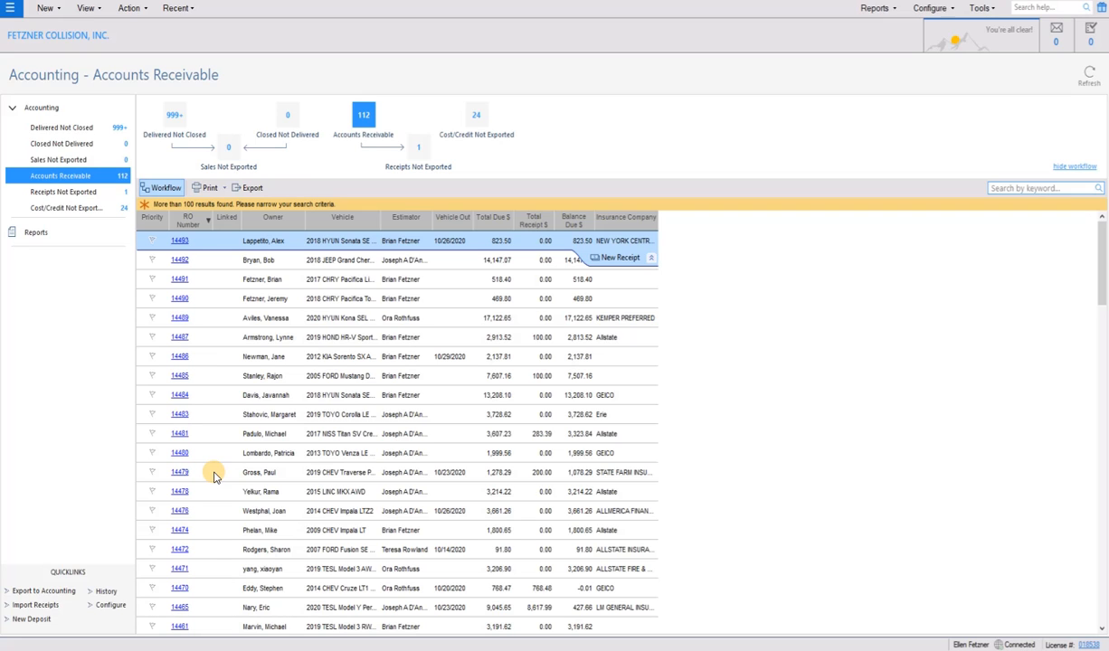
{"action": "left_click", "coordinate": [86, 9]}
{"action": "left_click", "coordinate": [99, 23]}
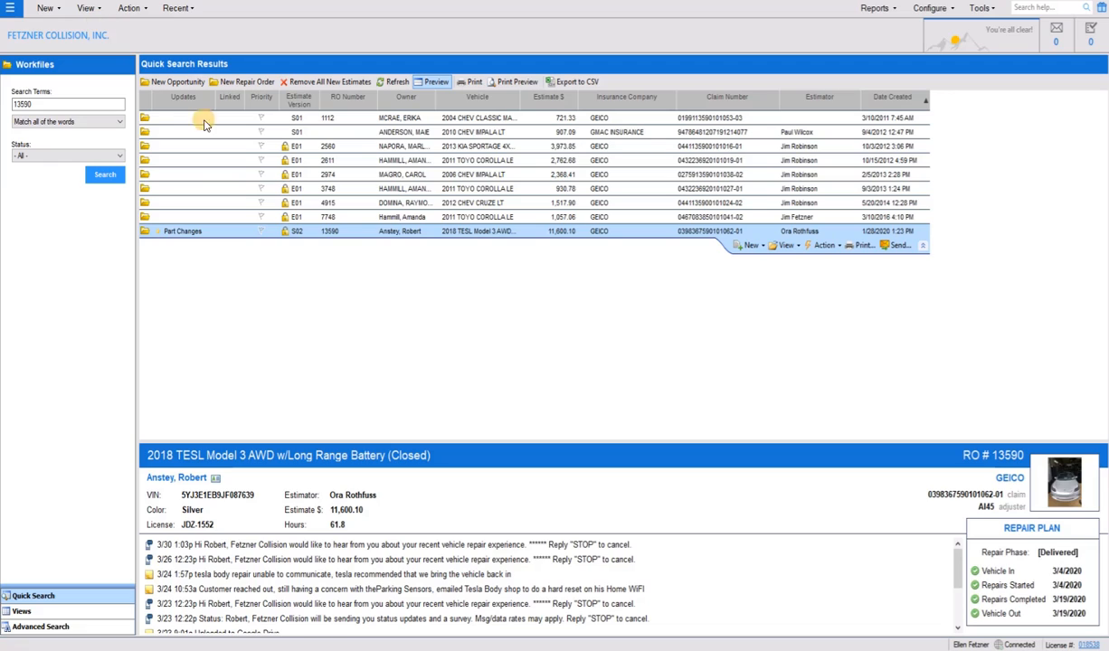
Open the Tesla Model 3 repair order's receipts and compare them with the invoice total in QuickBooks.
{"action": "double_click", "coordinate": [352, 233]}
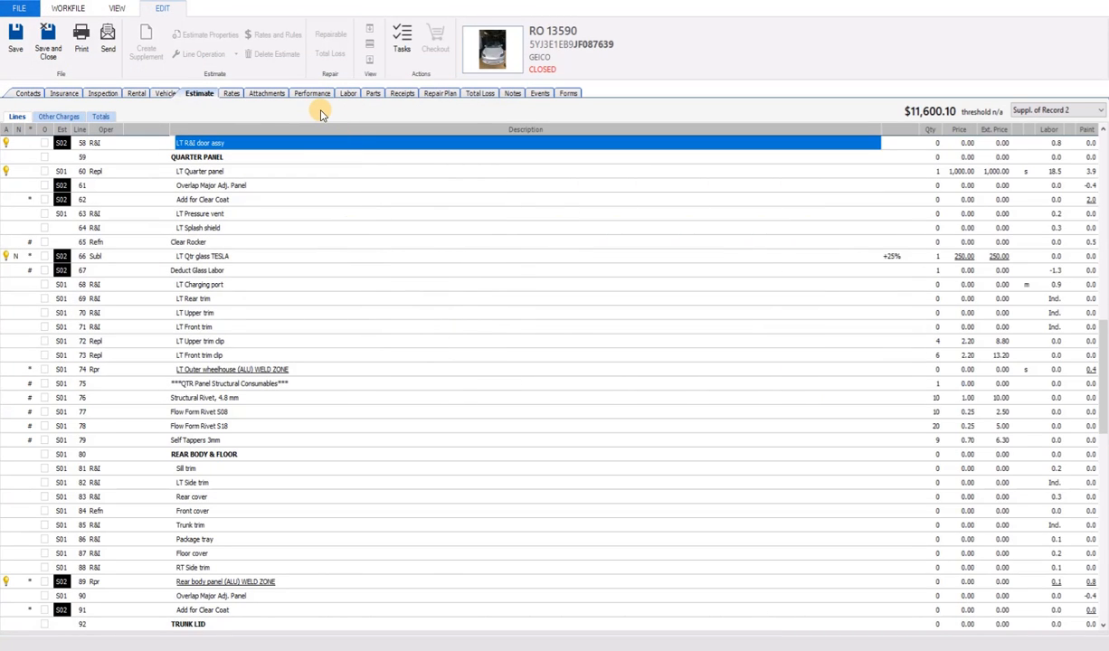
{"action": "left_click", "coordinate": [401, 94]}
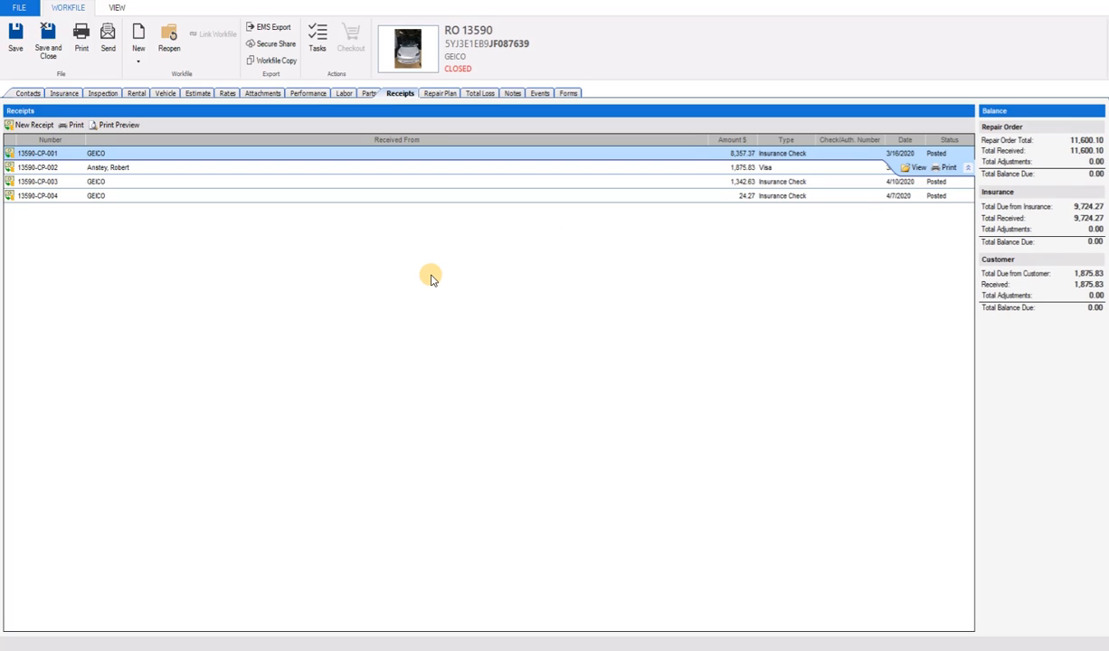
{"action": "key", "text": "alt+Tab"}
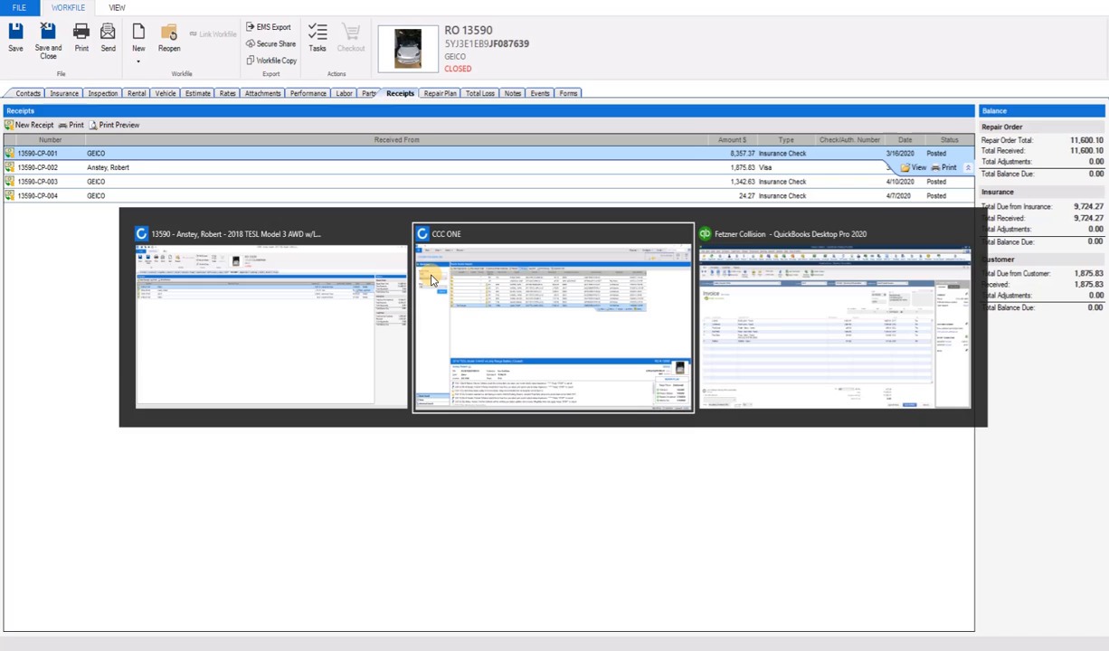
{"action": "key", "text": "alt+Tab"}
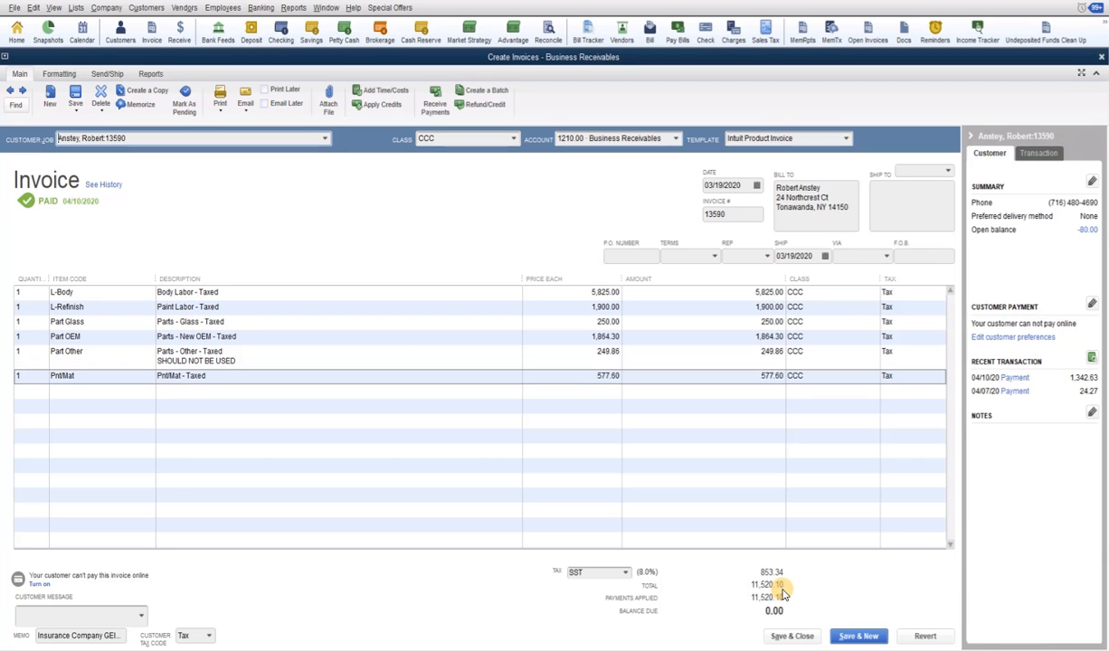
Return to the repair order in CCC ONE and review its Accounting Activity for the exported invoice and receipts.
{"action": "key", "text": "alt+Tab"}
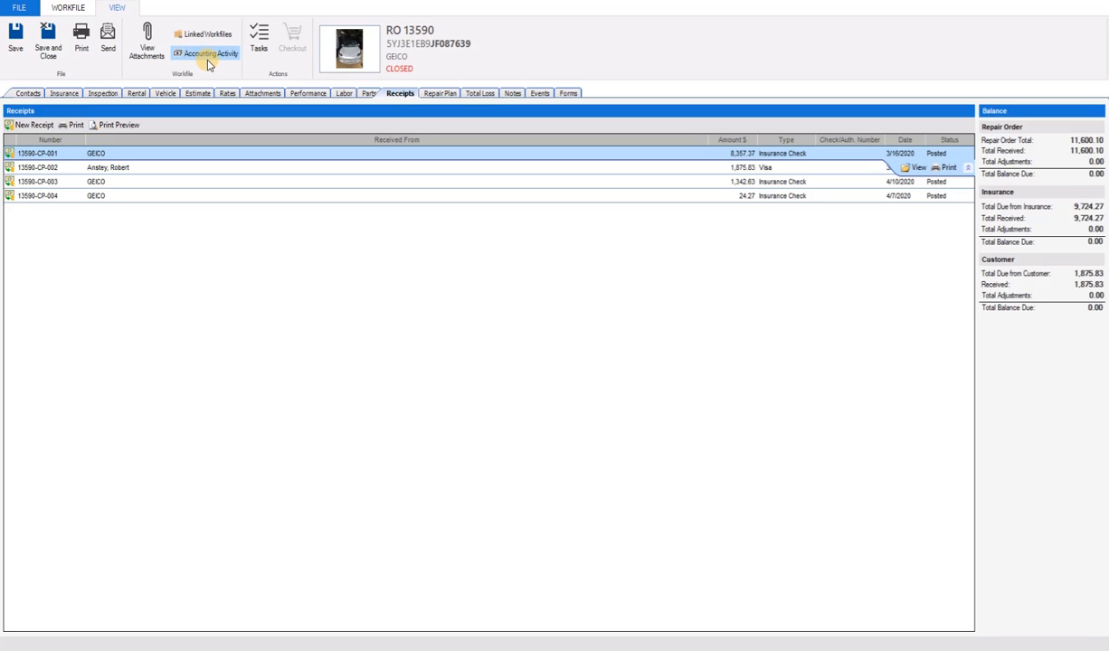
{"action": "left_click", "coordinate": [215, 56]}
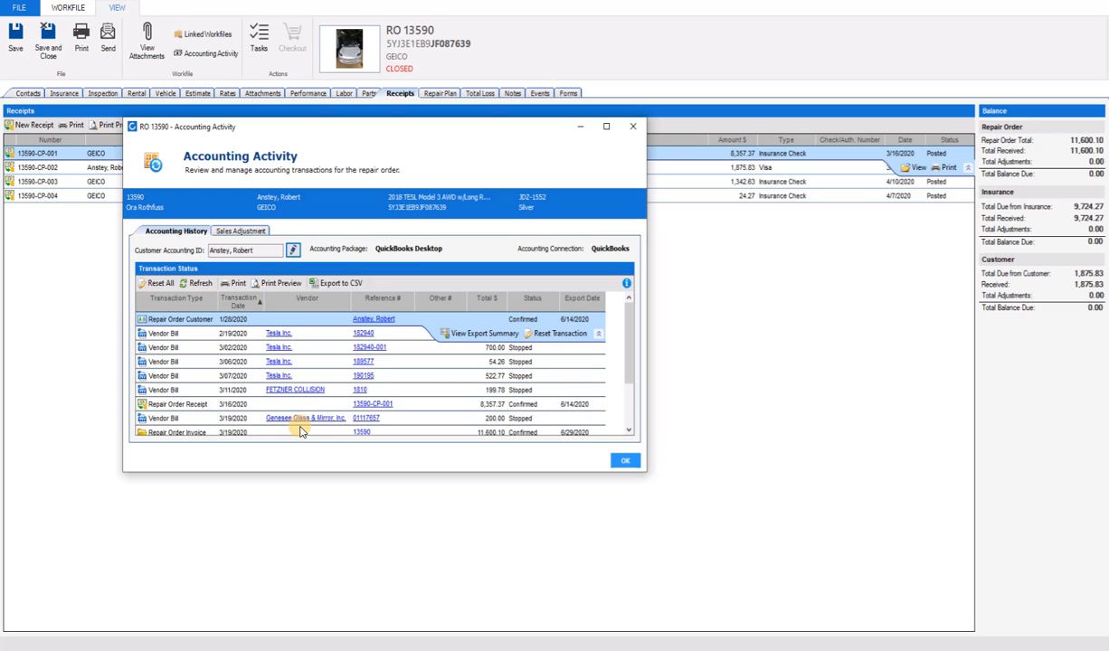
{"action": "scroll", "coordinate": [296, 419], "scroll_direction": "down", "scroll_amount": 2}
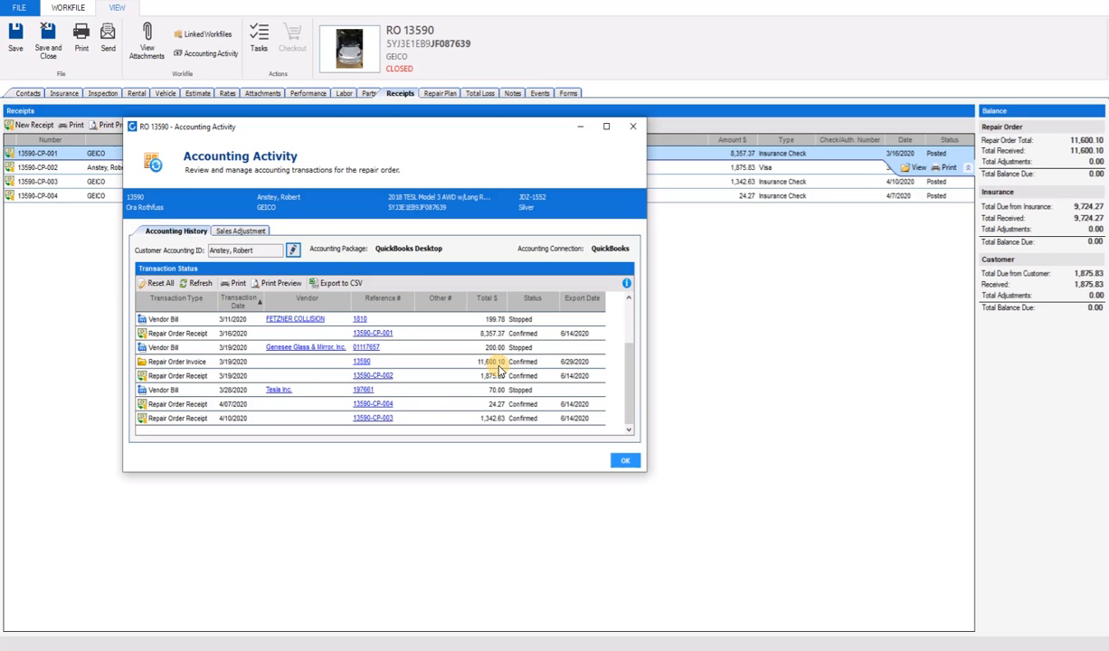
{"action": "left_click", "coordinate": [626, 462]}
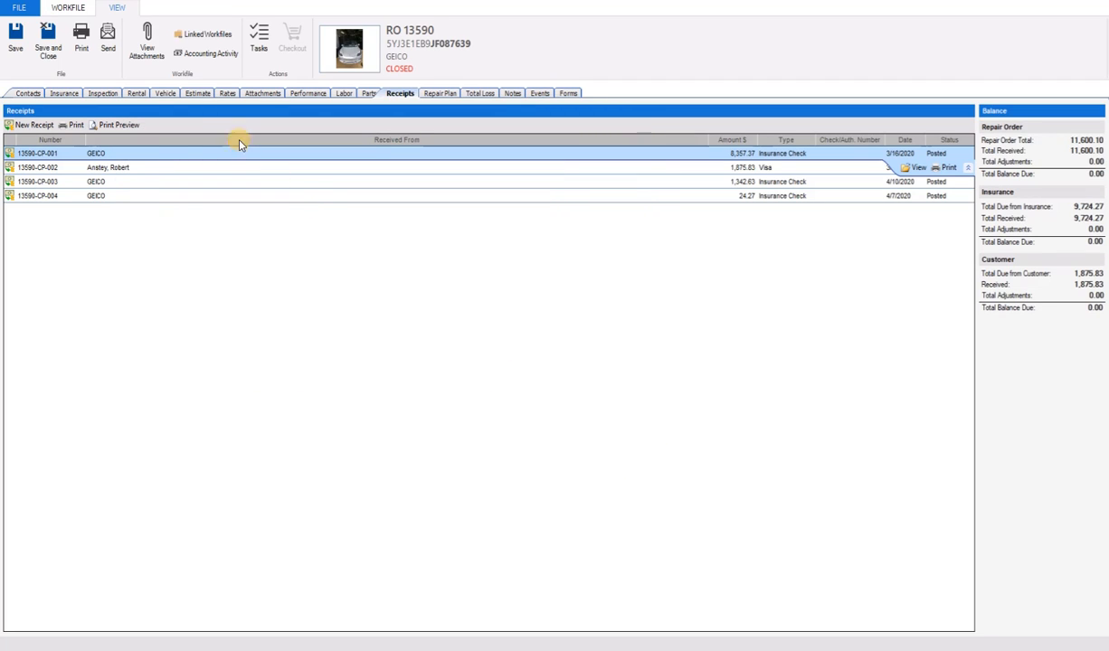
Check the repair order's sales tax rate in CCC ONE and compare it with the invoice's tax item in QuickBooks.
{"action": "left_click", "coordinate": [227, 94]}
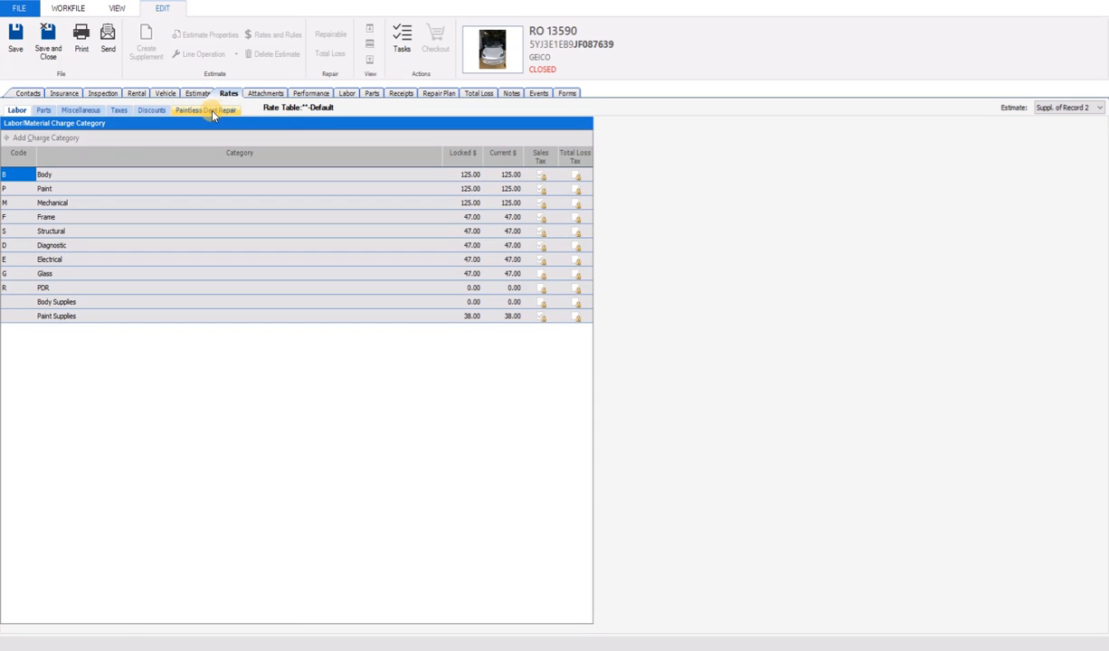
{"action": "left_click", "coordinate": [121, 110]}
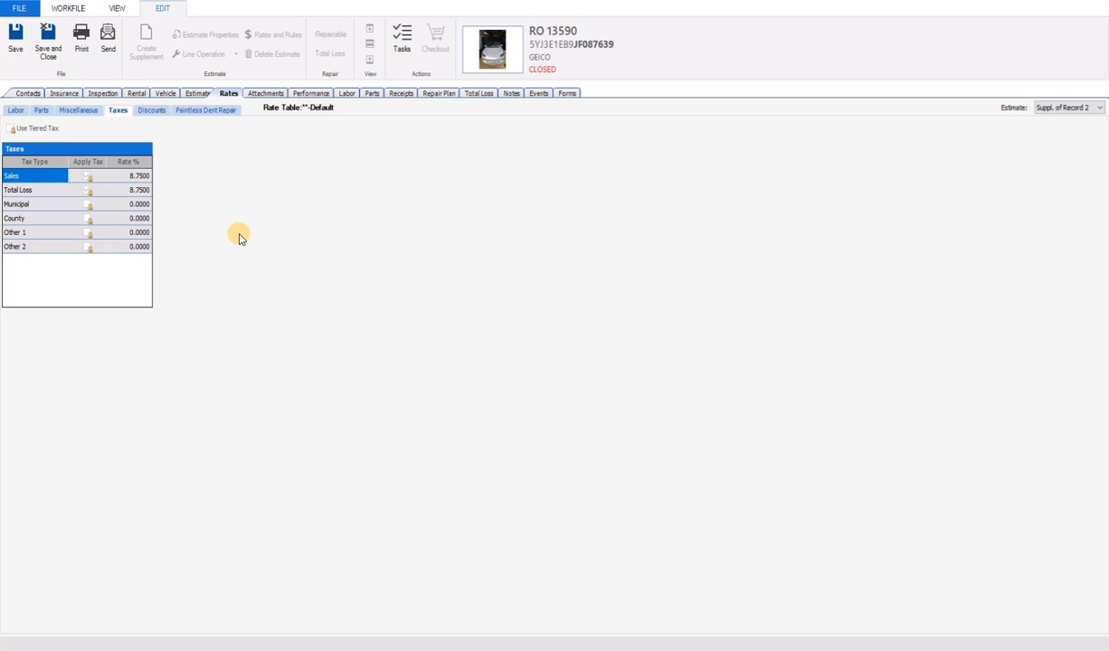
{"action": "key", "text": "alt+Tab"}
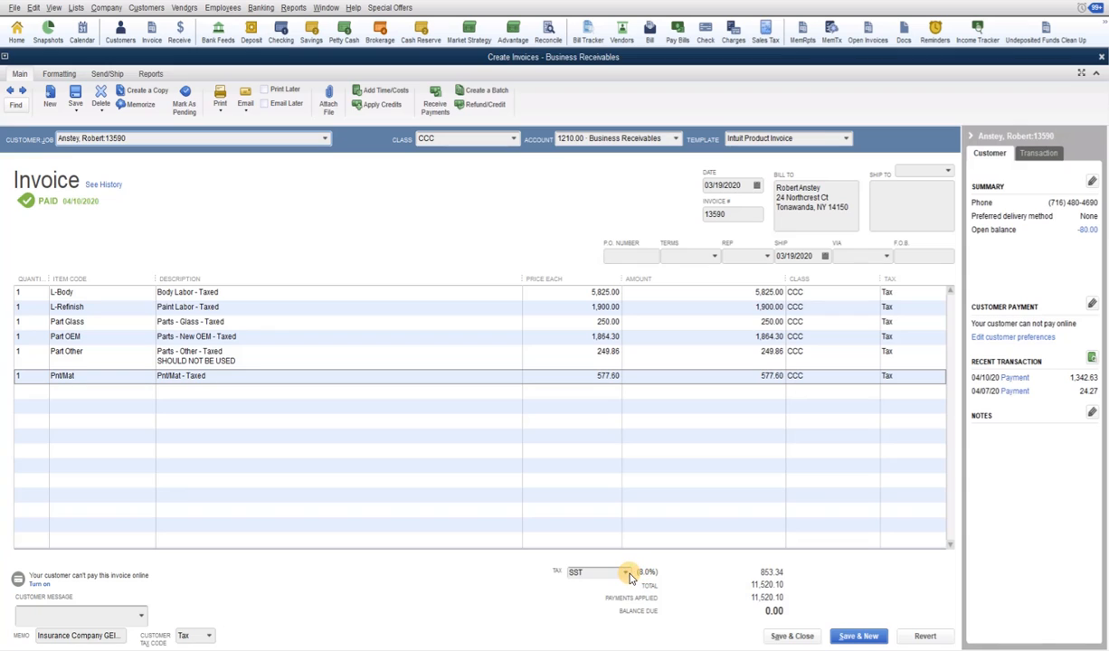
{"action": "left_click", "coordinate": [624, 573]}
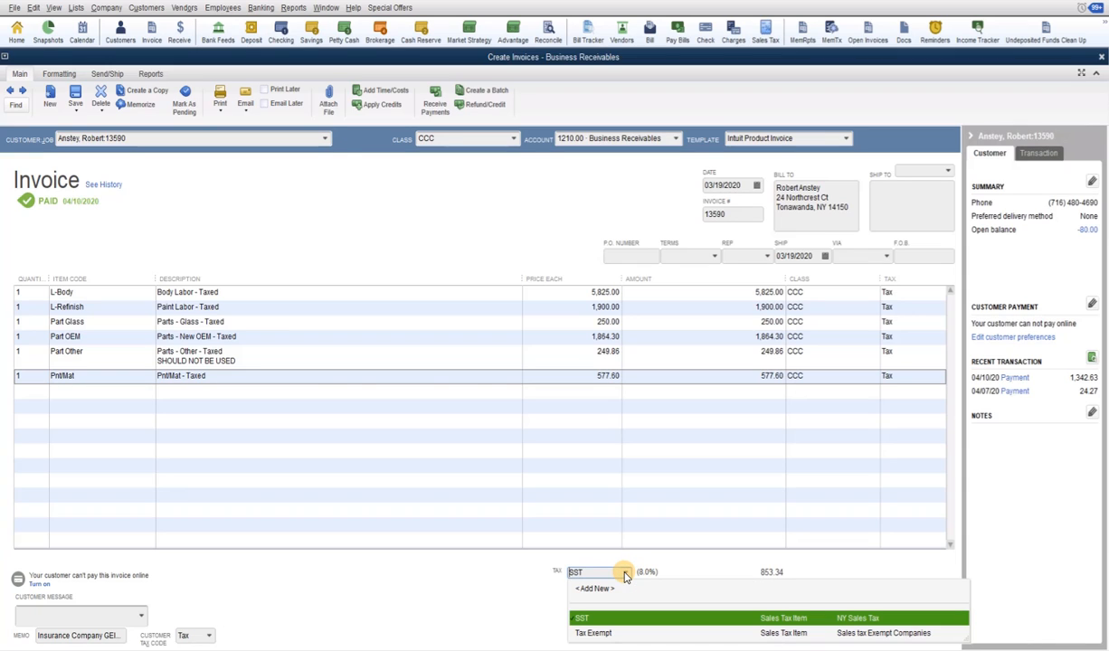
{"action": "left_click", "coordinate": [508, 577]}
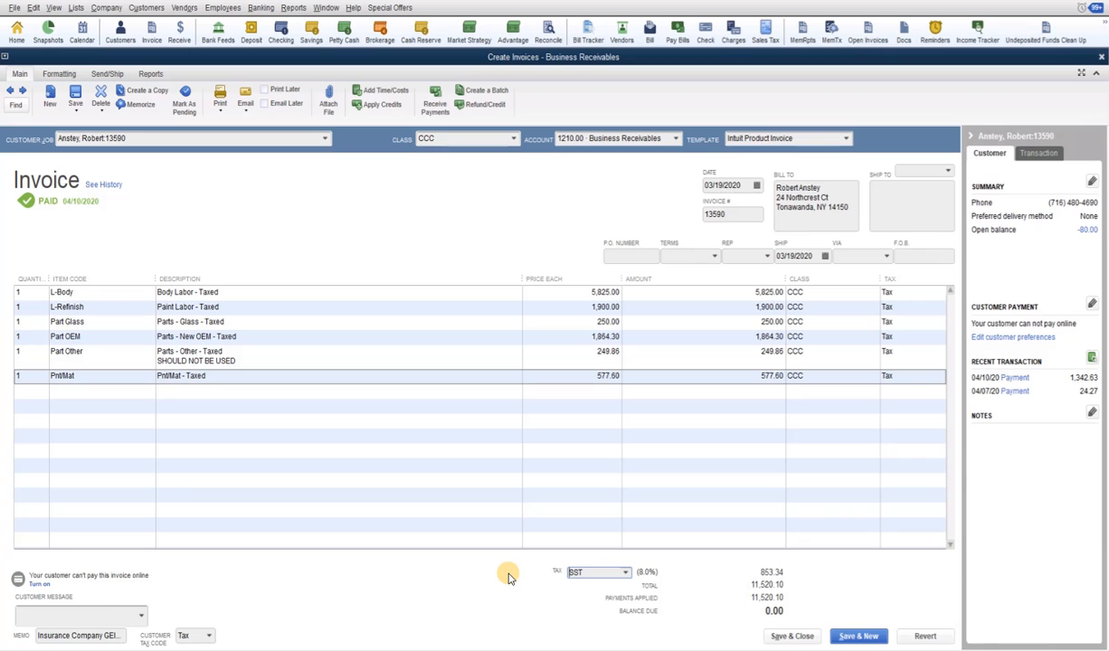
Switch to CCC ONE to examine the repair order's estimate lines, and return to the QuickBooks invoice.
{"action": "key", "text": "alt+Tab"}
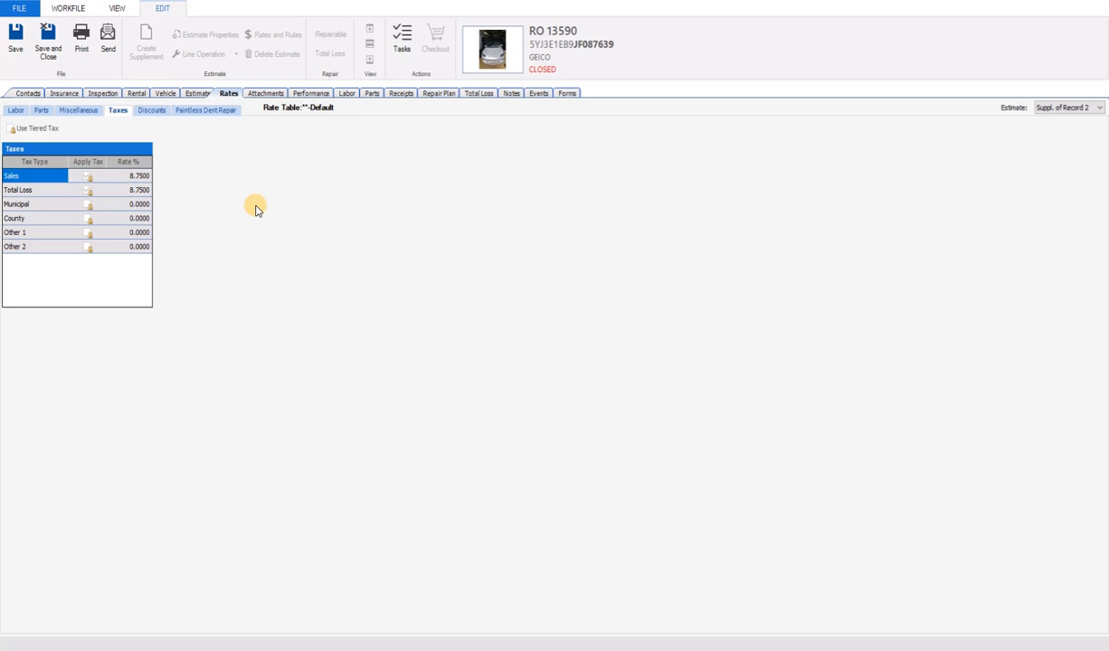
{"action": "left_click", "coordinate": [199, 95]}
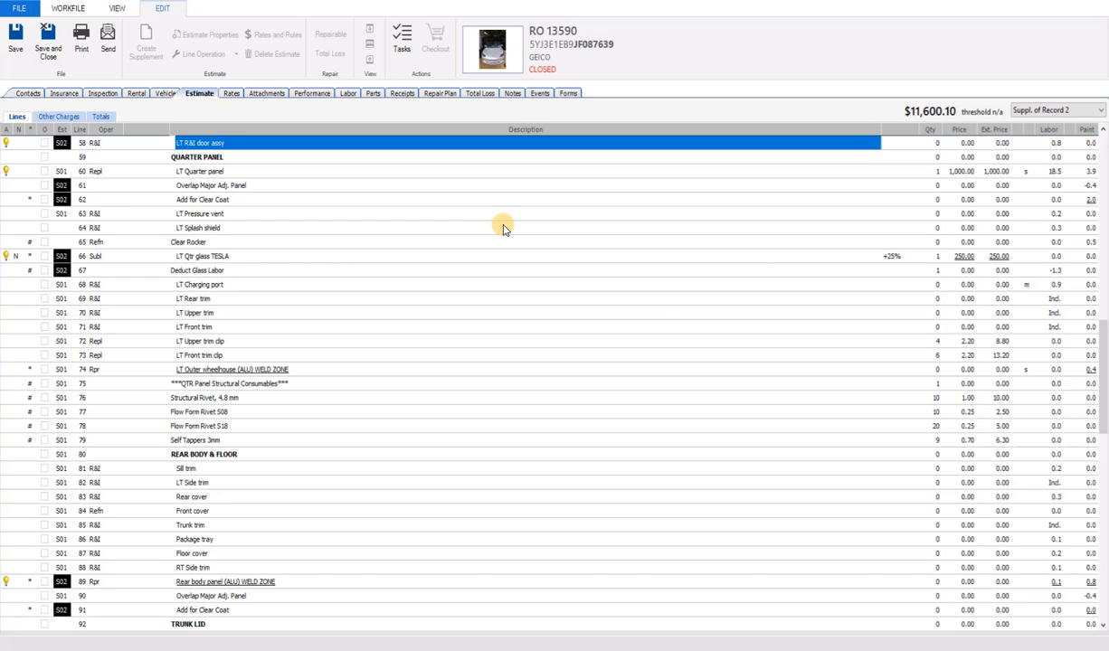
{"action": "key", "text": "alt+Tab"}
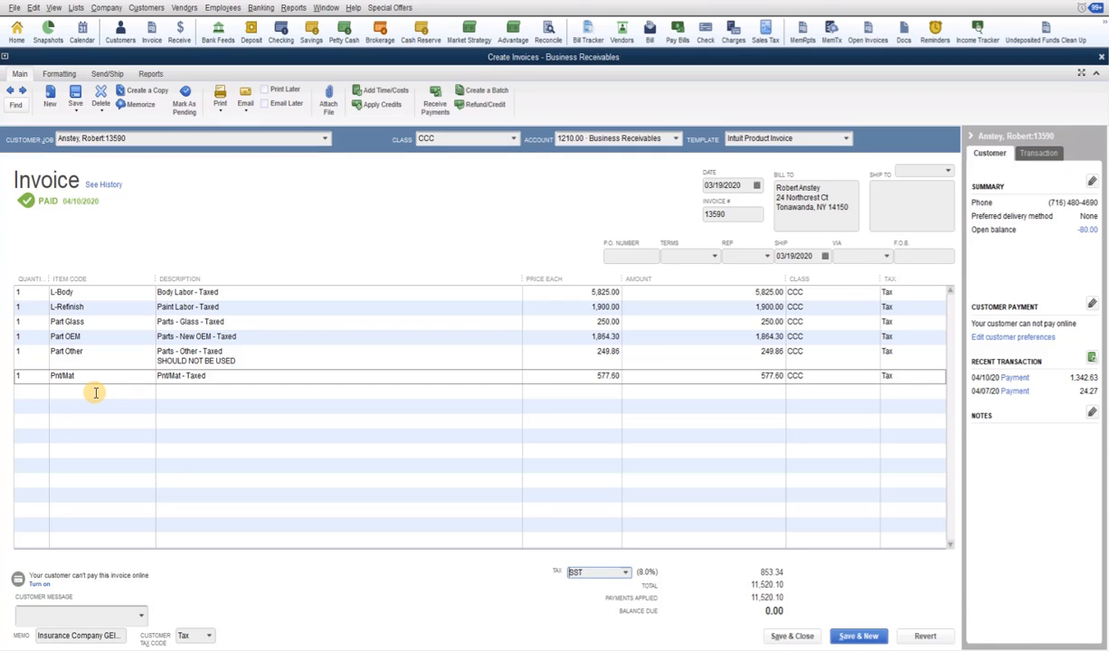
Place the cursor on the blank line below Pnt/Mat, and close the invoice and customer payment to return to the Open Invoices report.
{"action": "left_click", "coordinate": [95, 395]}
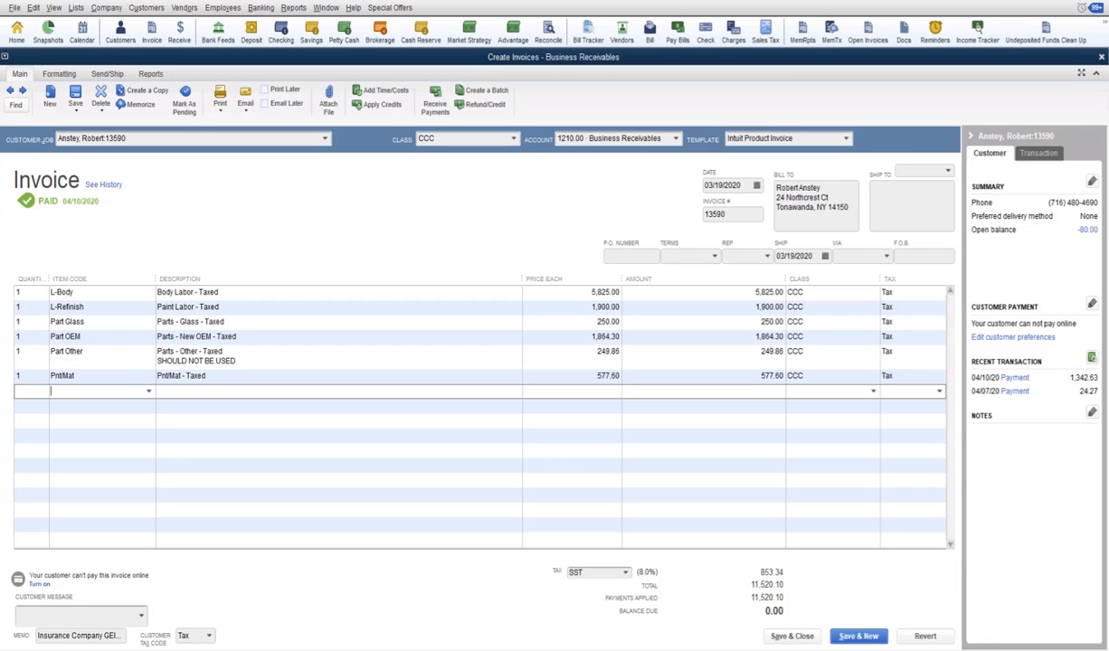
{"action": "left_click", "coordinate": [1101, 58]}
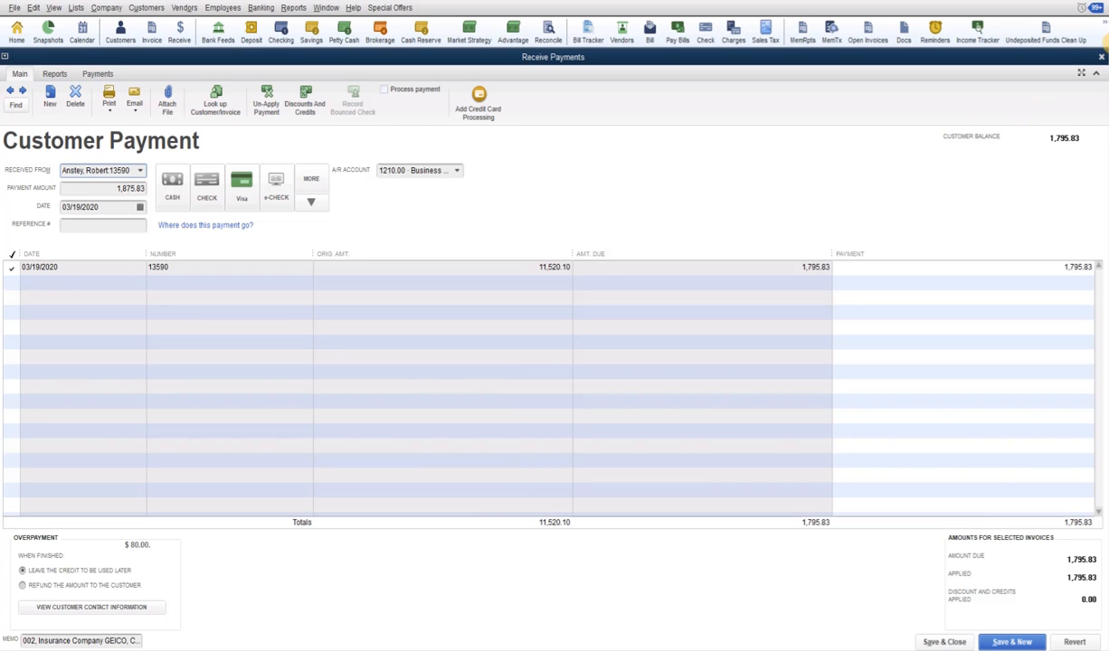
{"action": "left_click", "coordinate": [1101, 52]}
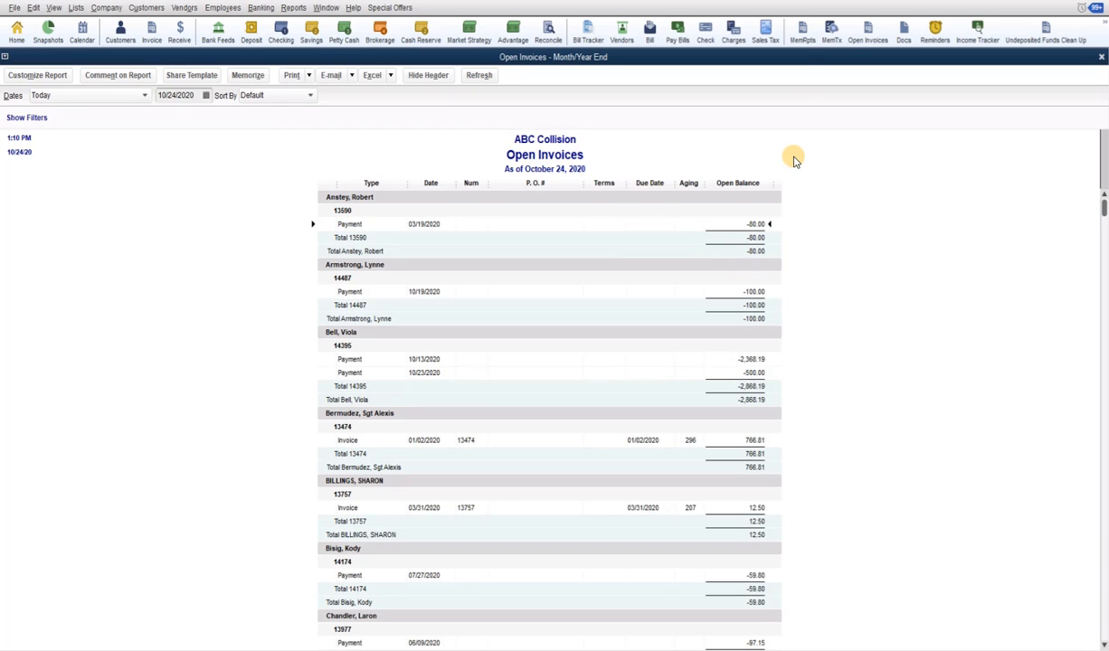
Open the memorized transaction "Adjustment - Customer Goodwill" and set the check number to OverPay-K.
{"action": "left_click", "coordinate": [832, 33]}
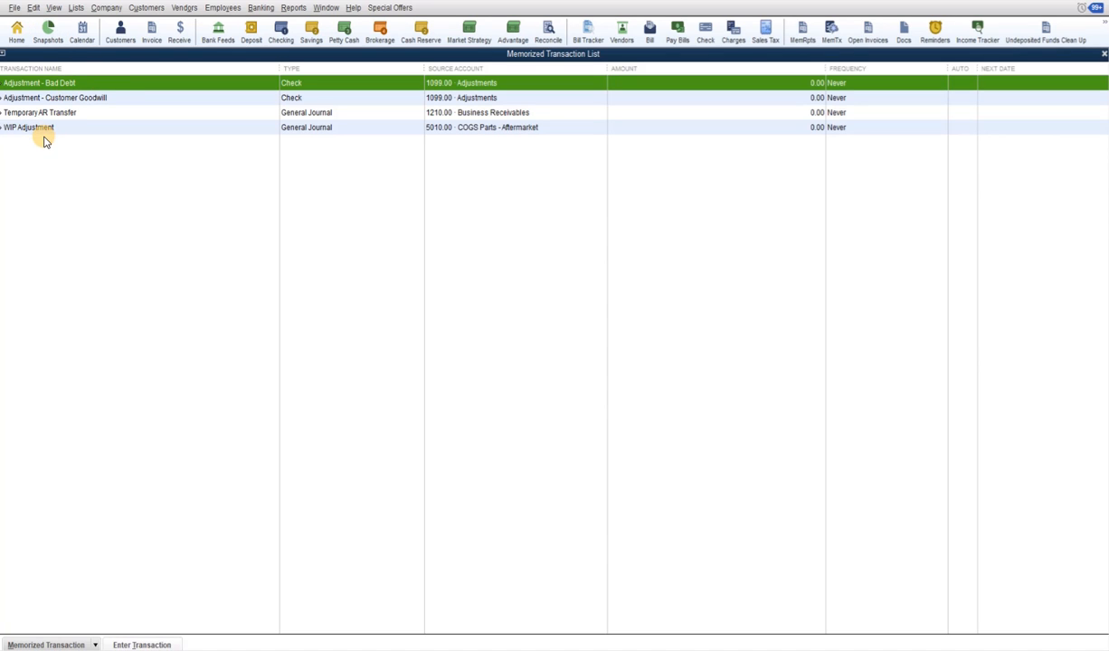
{"action": "double_click", "coordinate": [76, 98]}
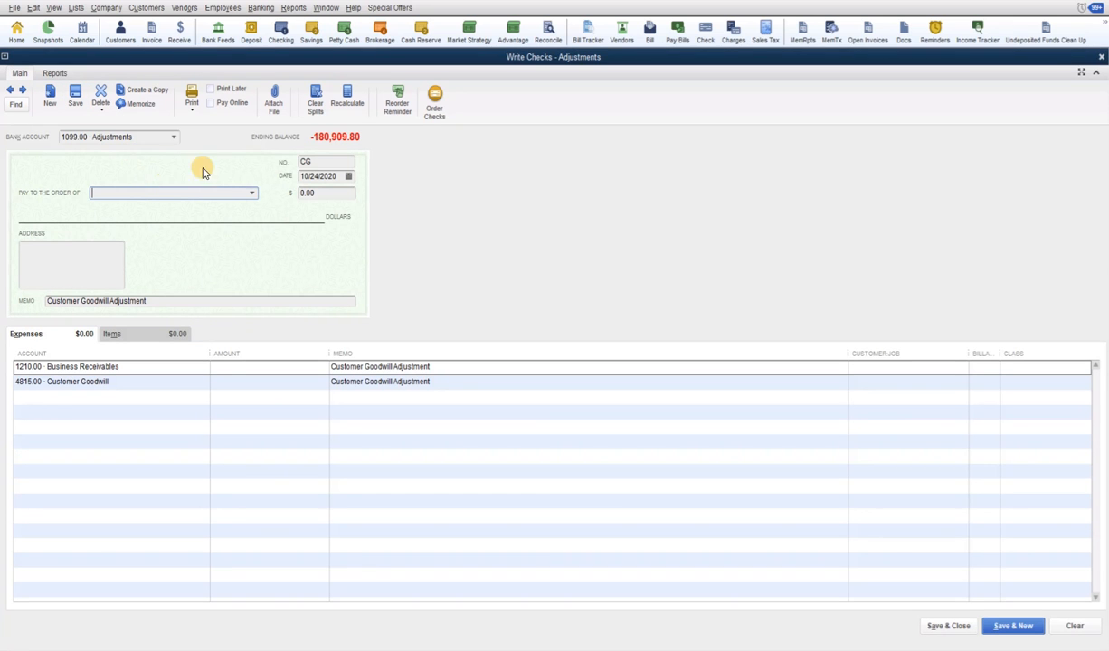
{"action": "double_click", "coordinate": [314, 162]}
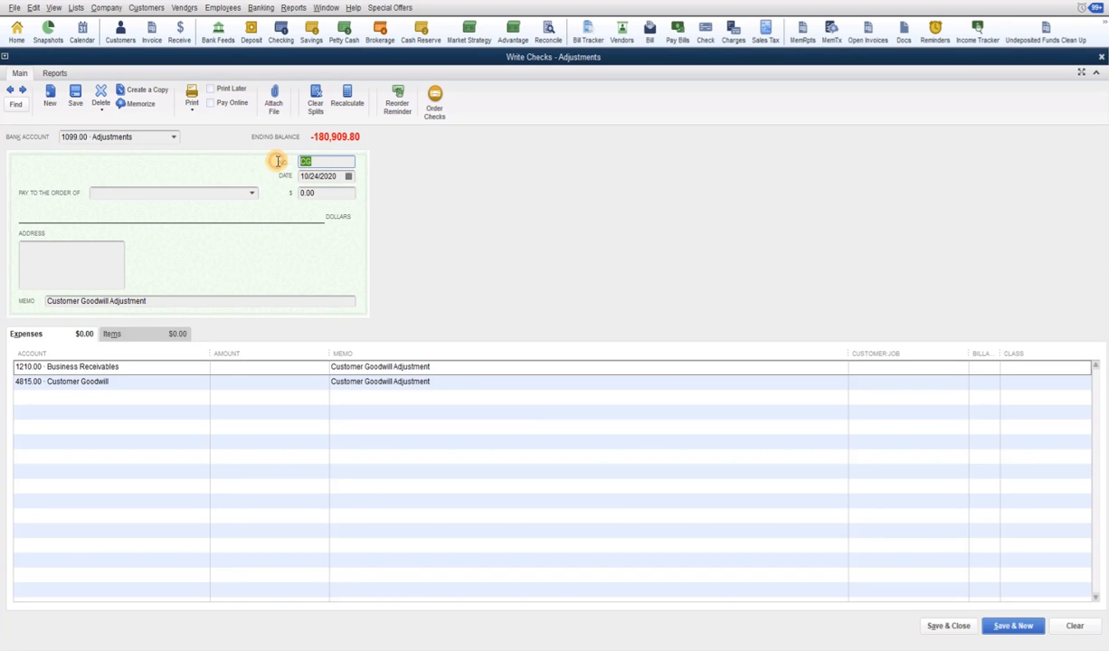
{"action": "type", "text": "OverPay-K"}
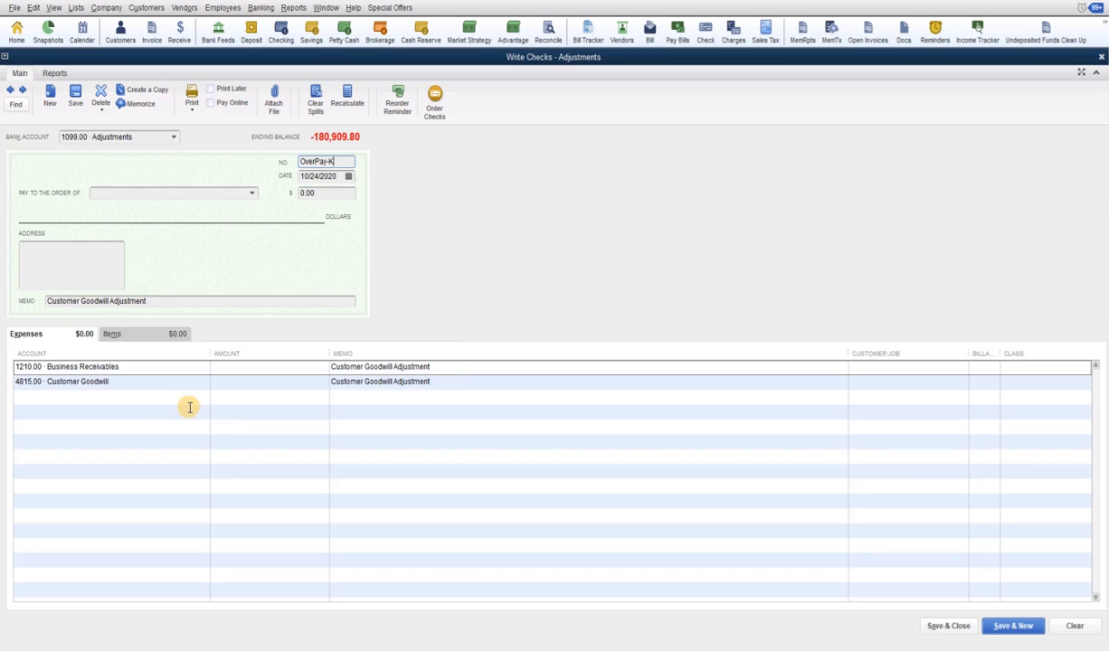
Change the account on the Customer Goodwill expense line to 7000.40 Miscellaneous Other Income.
{"action": "left_click", "coordinate": [126, 382]}
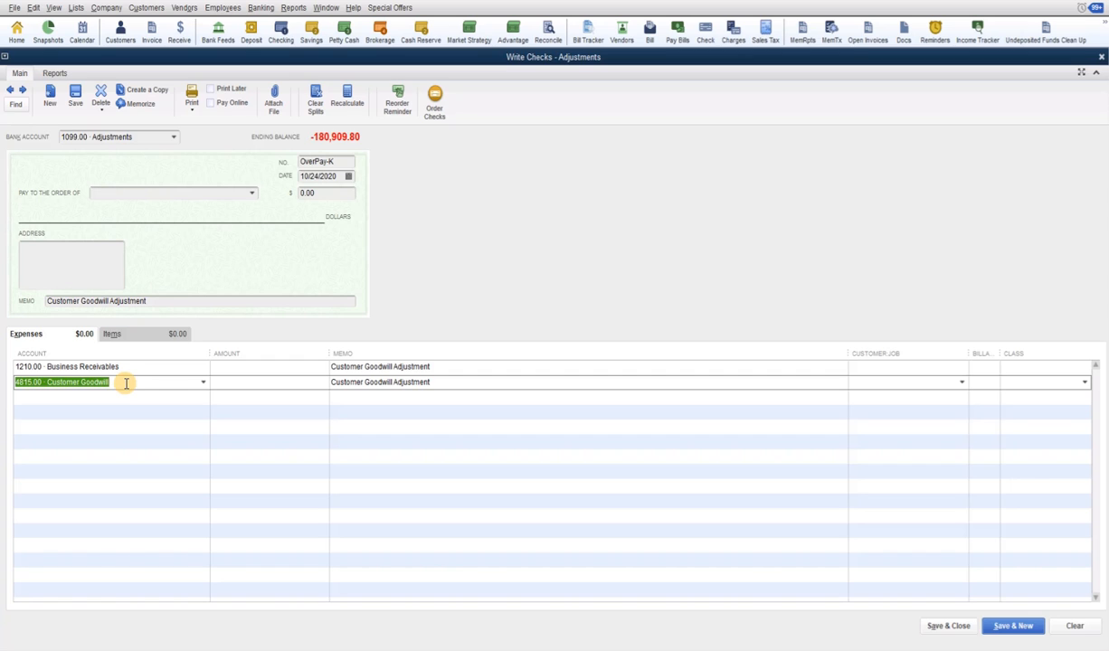
{"action": "type", "text": "7000.00 · OTHER INCOME TOTALS"}
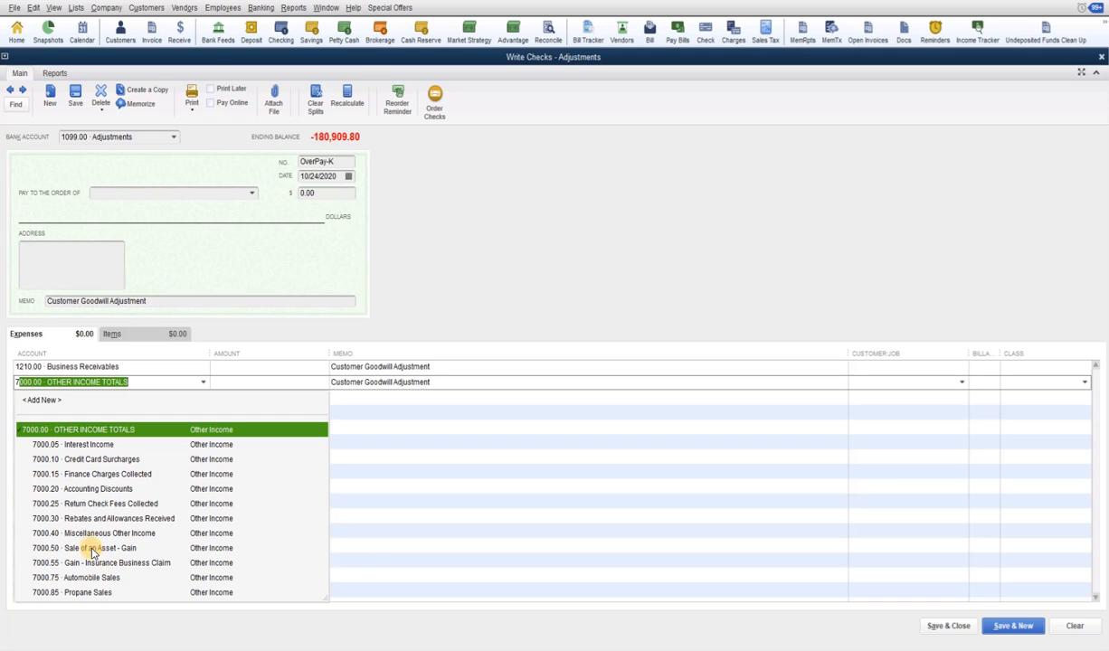
{"action": "left_click", "coordinate": [100, 533]}
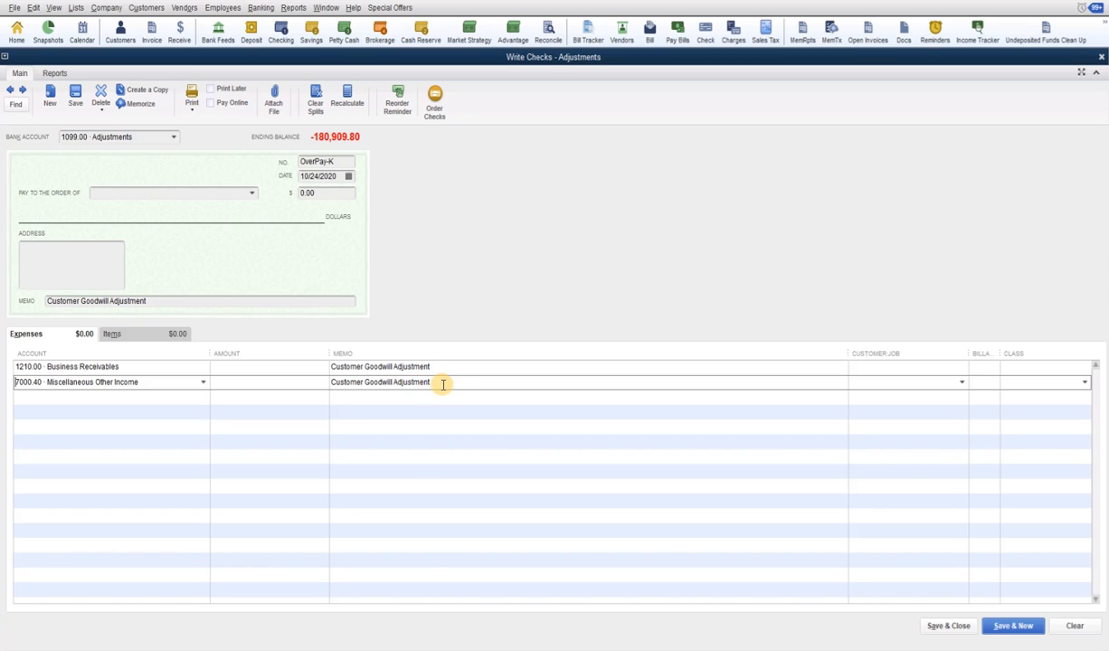
Set the amount of the 1210.00 Business Receivables expense line to 80 and move on to its customer job field.
{"action": "left_click", "coordinate": [318, 367]}
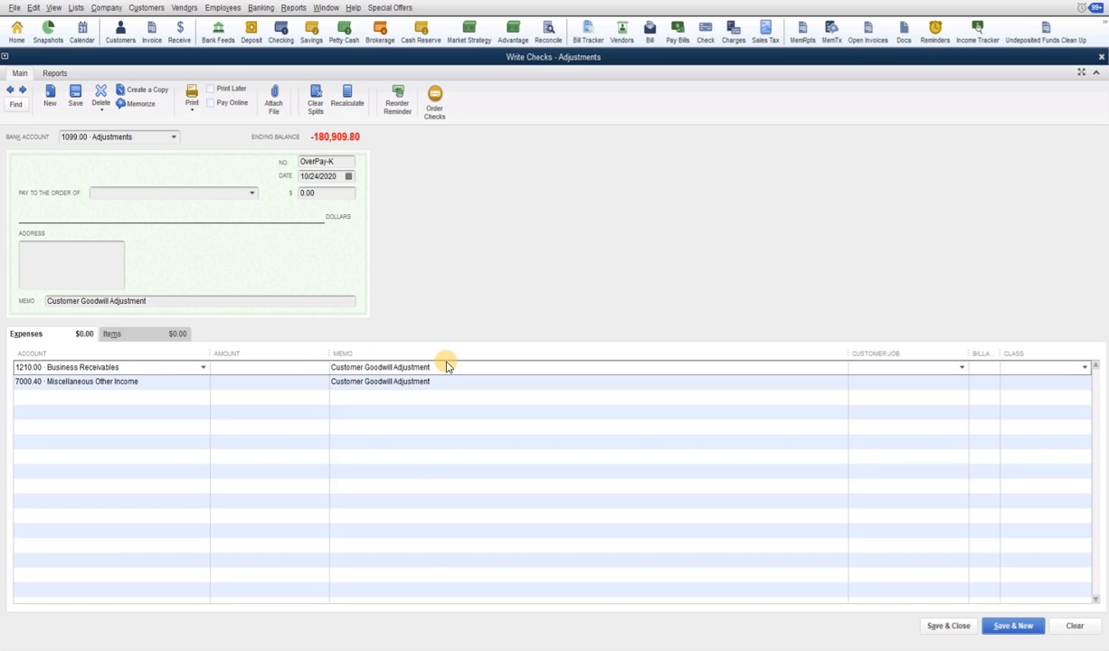
{"action": "left_click", "coordinate": [305, 368]}
{"action": "type", "text": "80"}
{"action": "key", "text": "Tab"}
{"action": "key", "text": "Tab"}
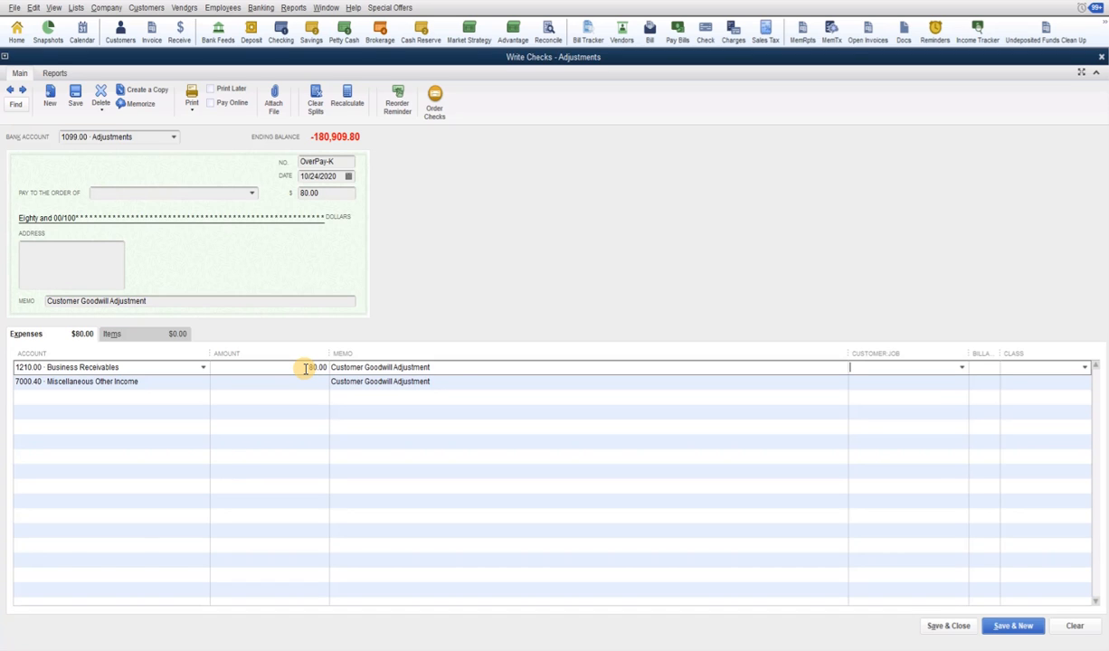
Assign both expense lines to the overpaying customer's job, and set the 7000.40 Miscellaneous Other Income amount to -80.00.
{"action": "type", "text": "13590"}
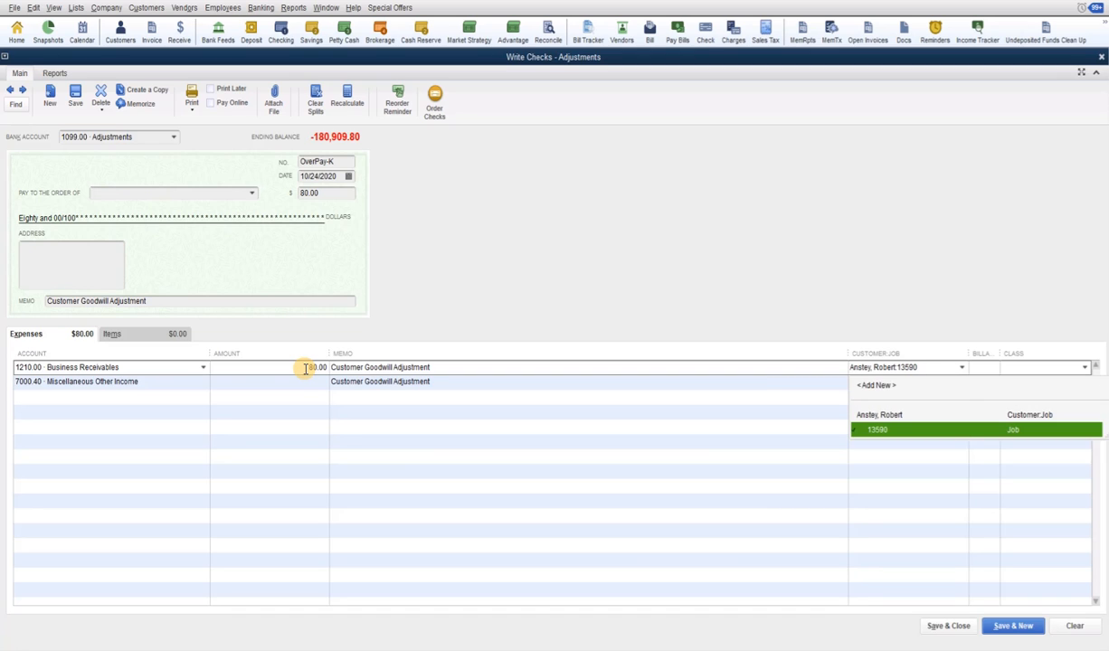
{"action": "key", "text": "Tab"}
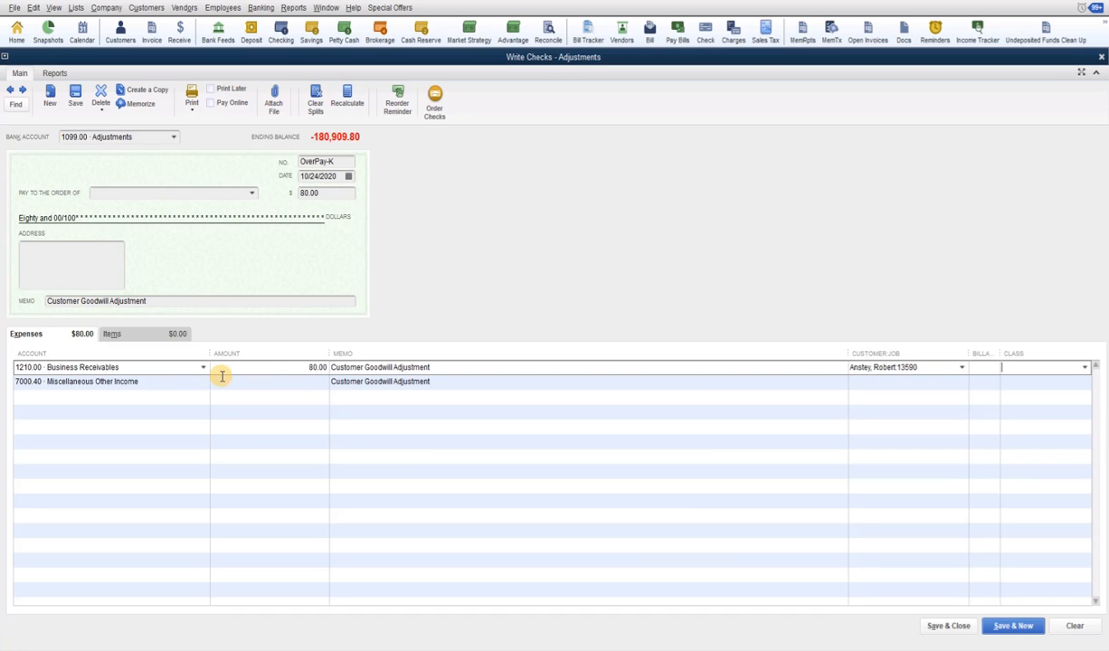
{"action": "left_click", "coordinate": [297, 380]}
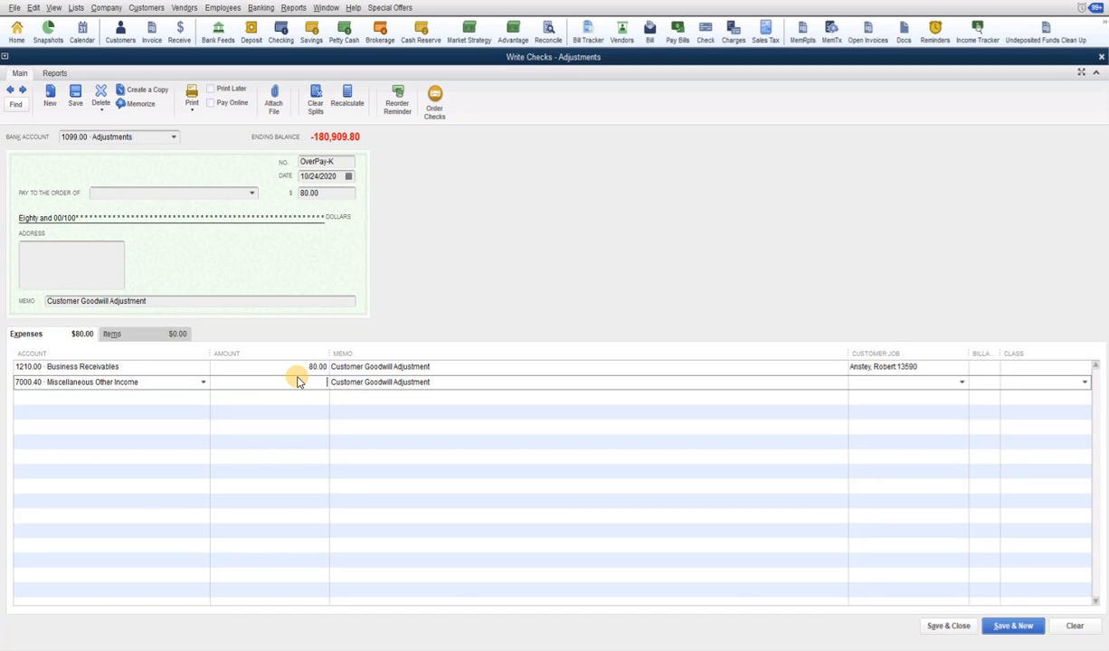
{"action": "type", "text": "-80.00"}
{"action": "key", "text": "Tab"}
{"action": "key", "text": "Tab"}
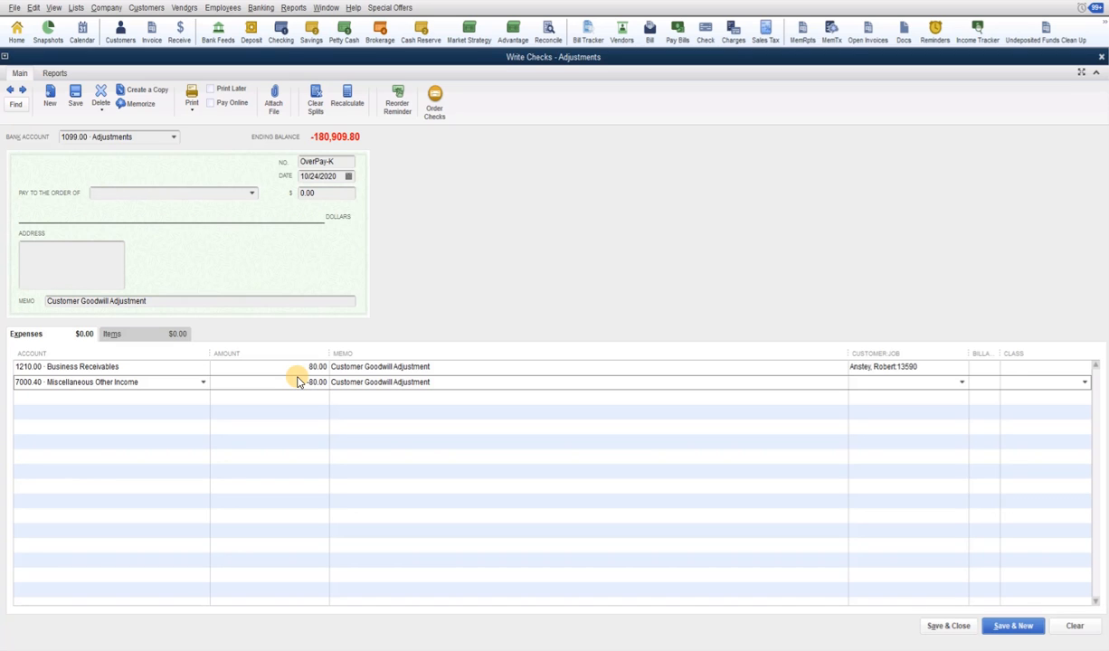
{"action": "type", "text": "13590"}
{"action": "key", "text": "Tab"}
Make the check payable to the same customer job and replace the check memo with "OverPayment - K".
{"action": "left_click", "coordinate": [115, 192]}
{"action": "type", "text": "13590"}
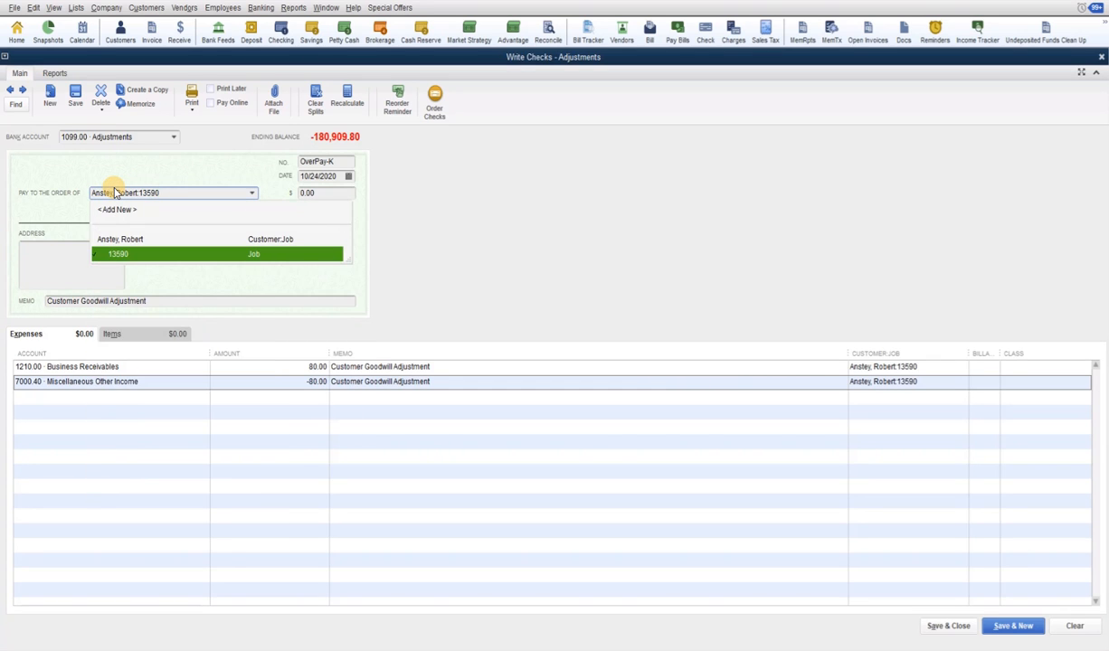
{"action": "key", "text": "Tab"}
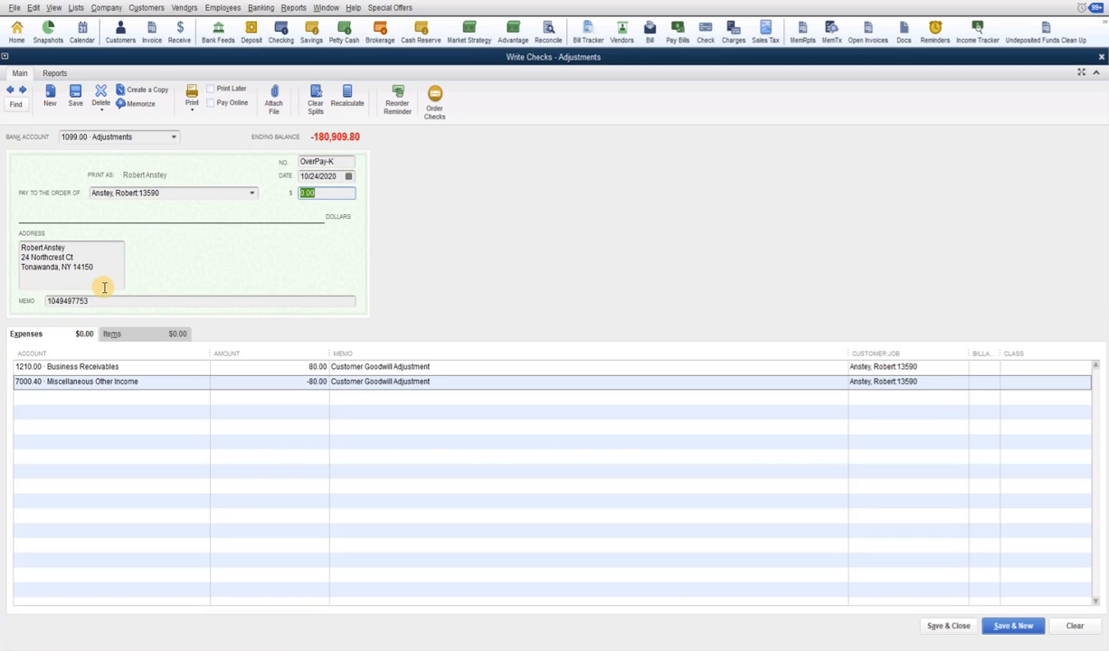
{"action": "left_click_drag", "start_coordinate": [104, 300], "coordinate": [4, 303]}
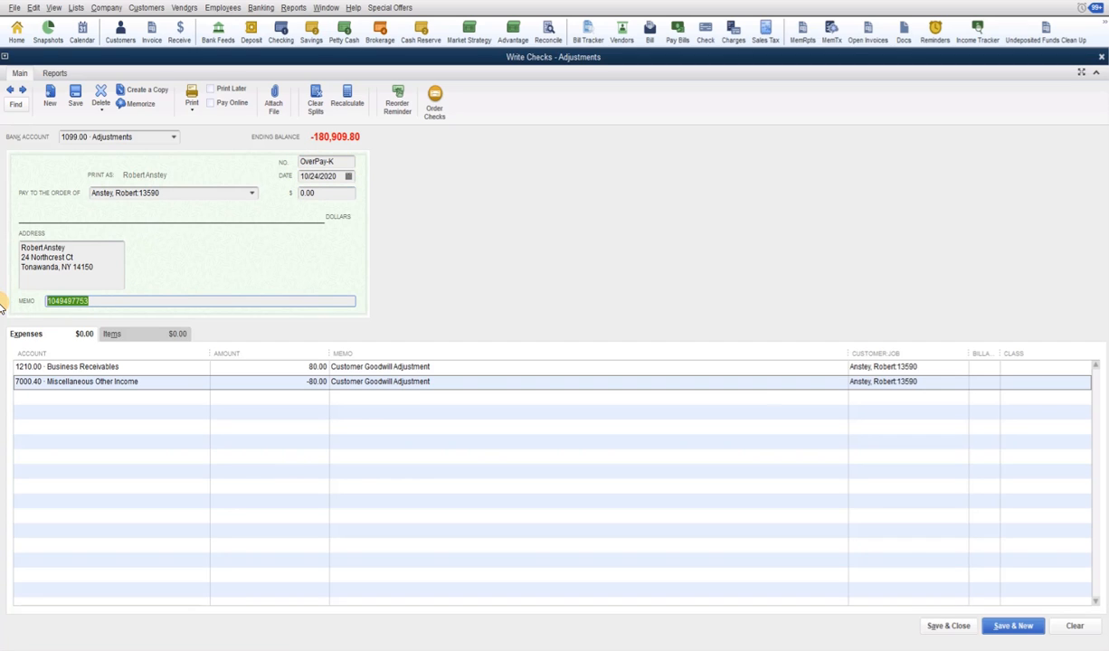
{"action": "type", "text": "OverPayment - K"}
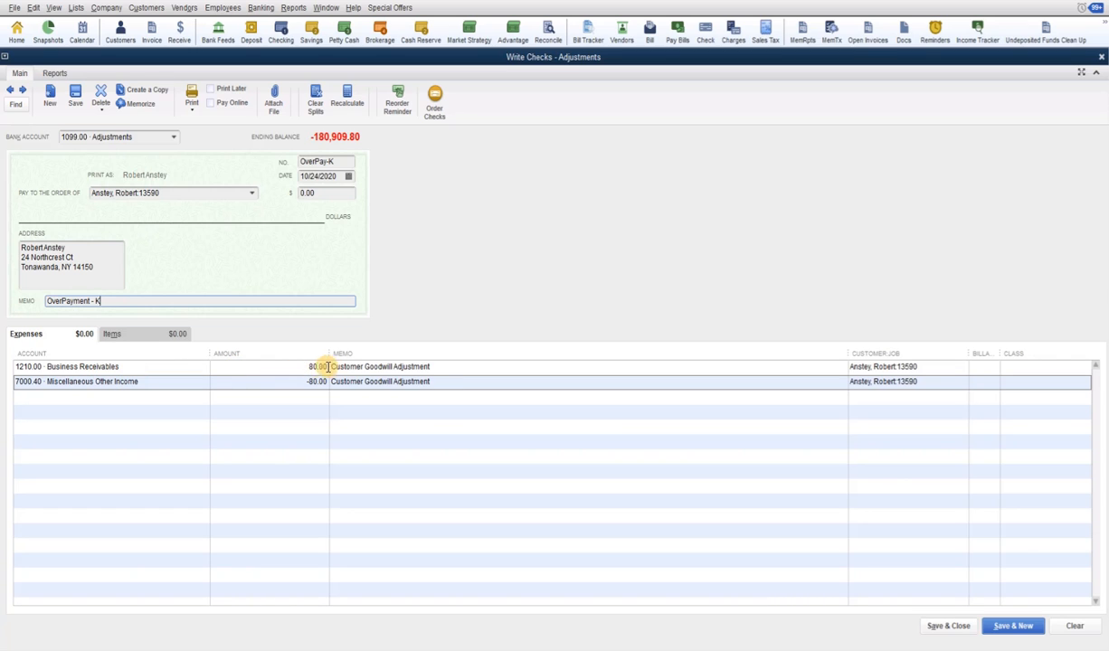
Change the memo on both the Business Receivables and Miscellaneous Other Income expense lines to "OverPayment Keep".
{"action": "left_click", "coordinate": [438, 366]}
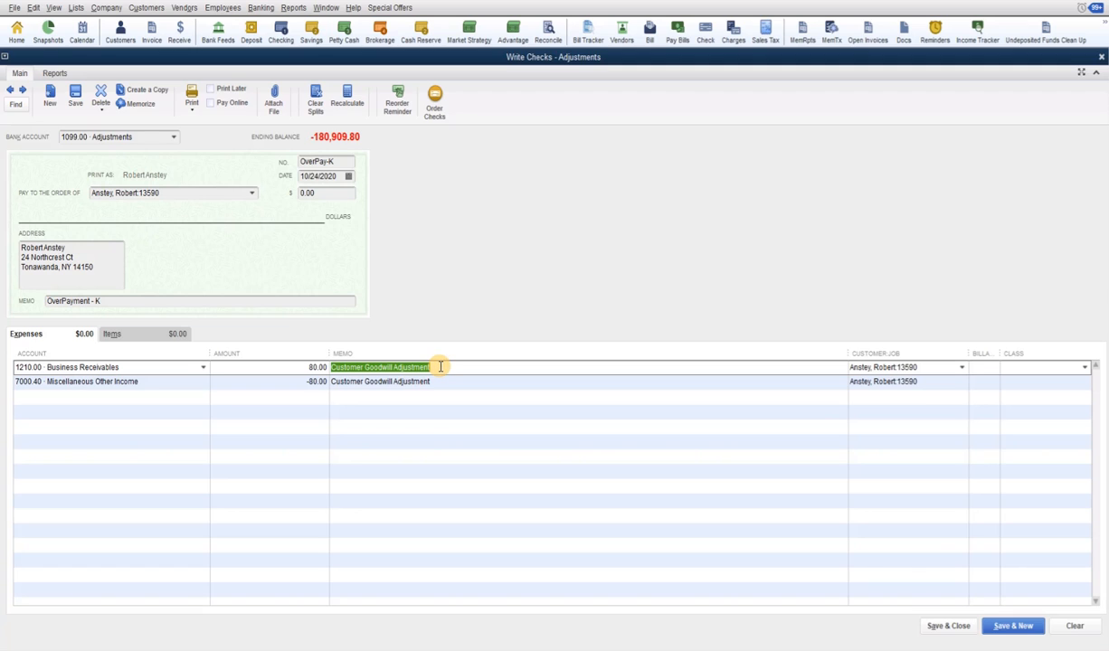
{"action": "type", "text": "Over"}
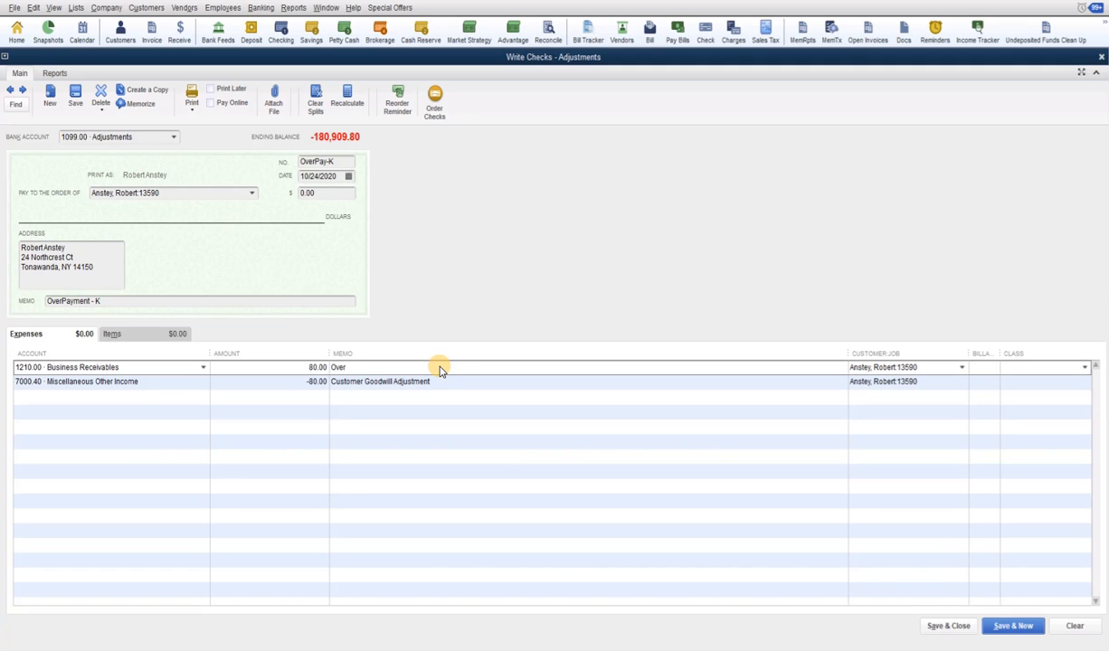
{"action": "type", "text": "Payment Keep"}
{"action": "key", "text": "shift+Home"}
{"action": "key", "text": "ctrl+c"}
{"action": "left_click", "coordinate": [440, 381]}
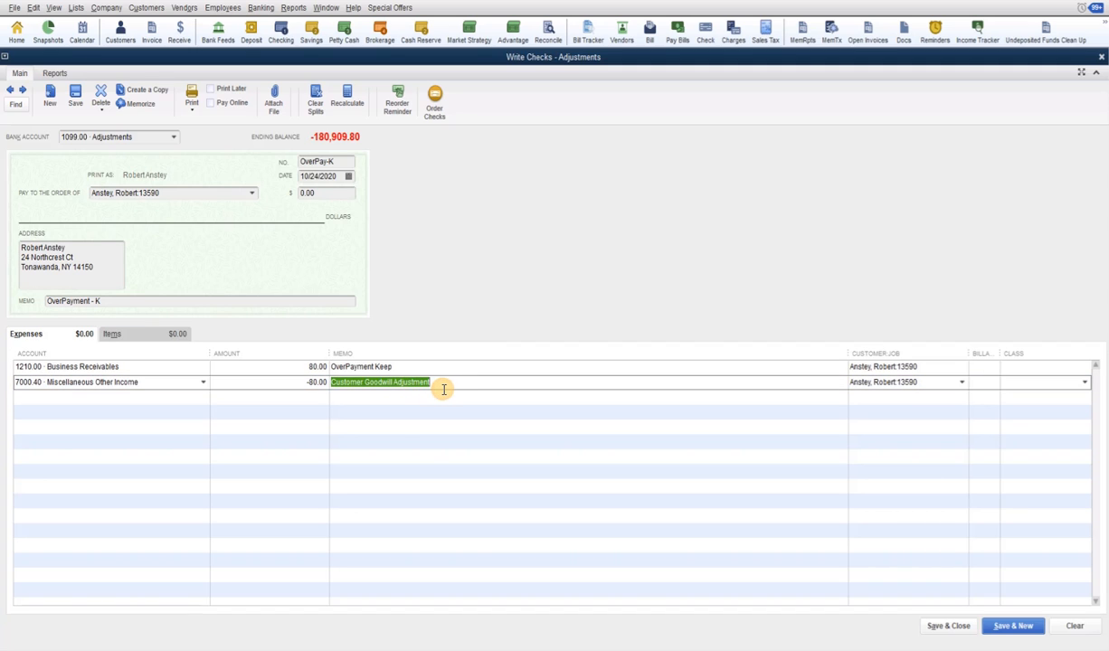
{"action": "key", "text": "ctrl+v"}
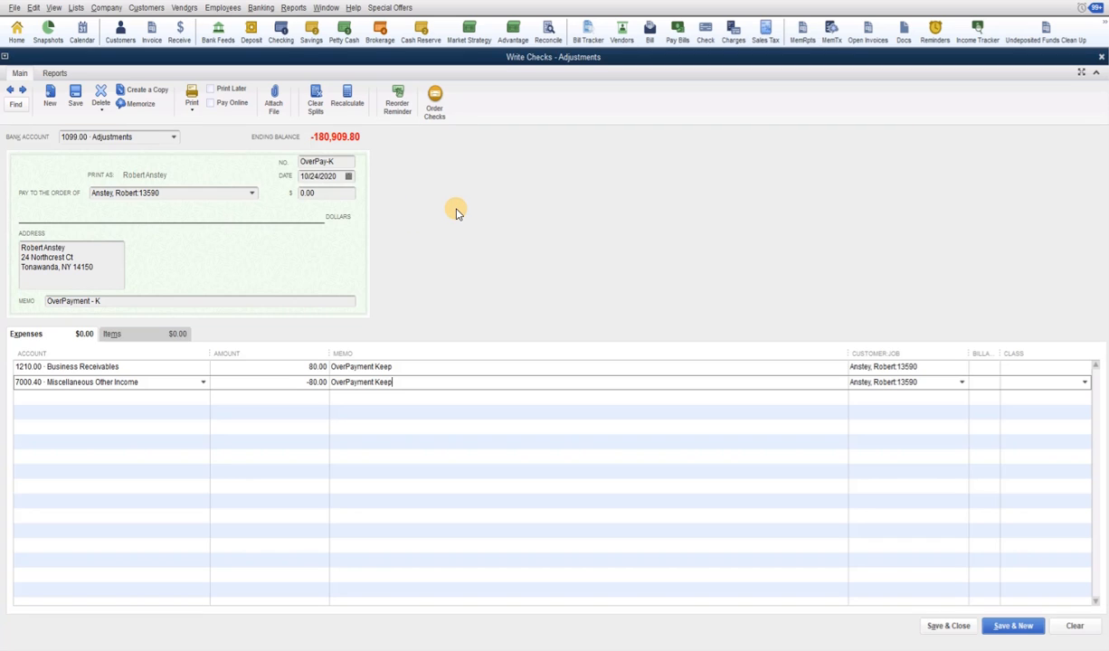
Memorize the check as a new transaction named "Adjustment - OverPayment Keep" with the Do Not Remind Me option.
{"action": "key", "text": "ctrl+m"}
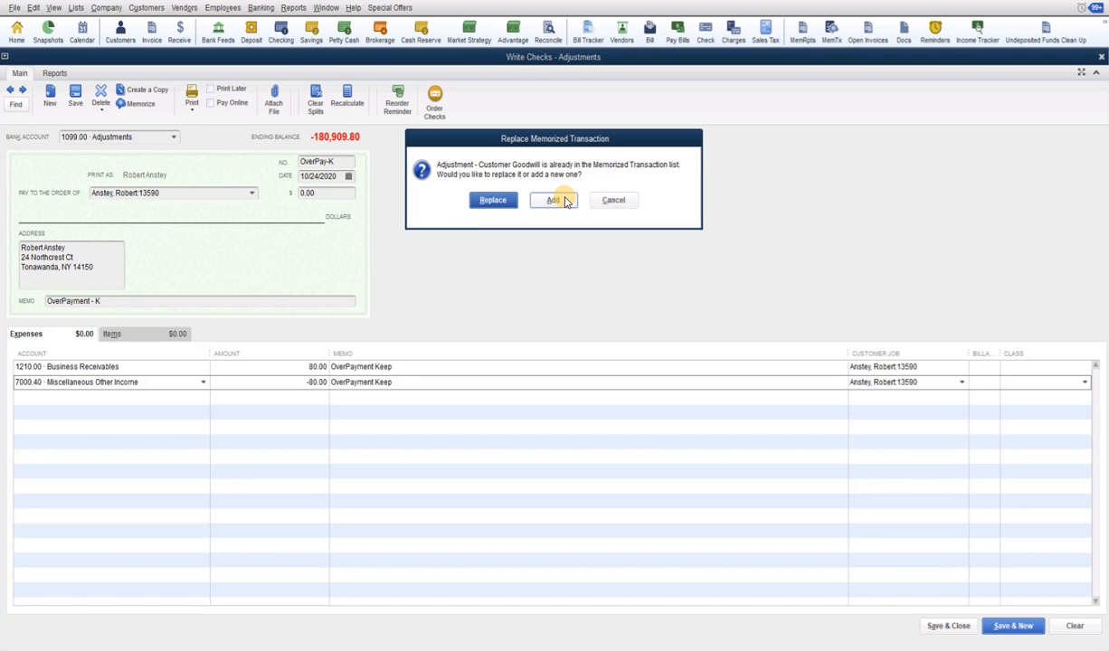
{"action": "left_click", "coordinate": [551, 200]}
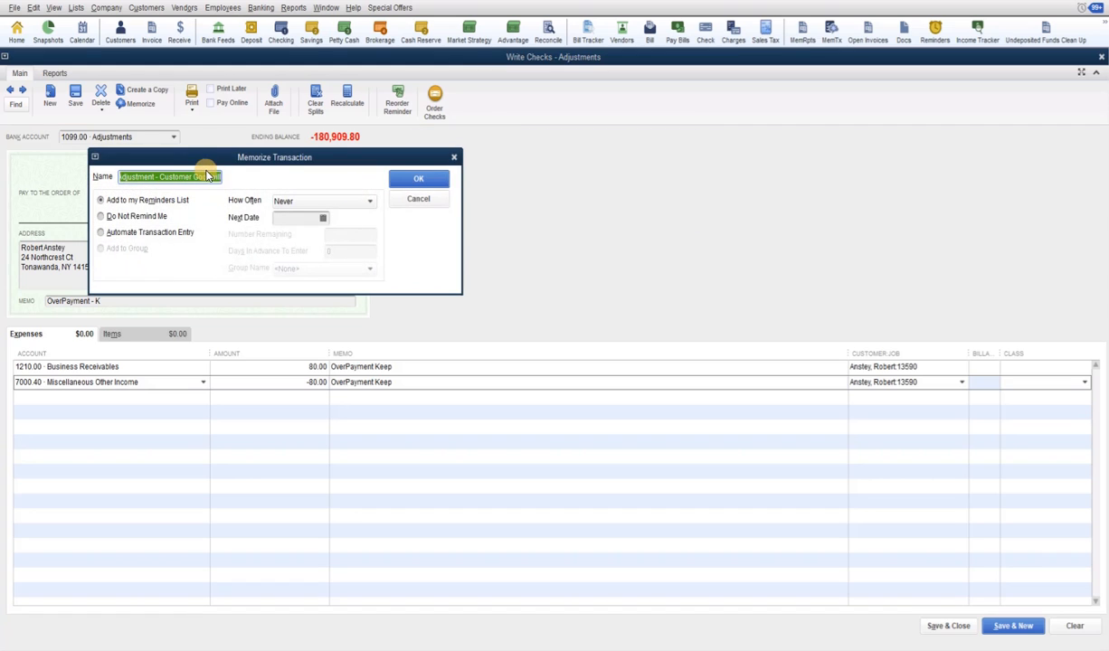
{"action": "left_click_drag", "start_coordinate": [160, 176], "coordinate": [317, 181]}
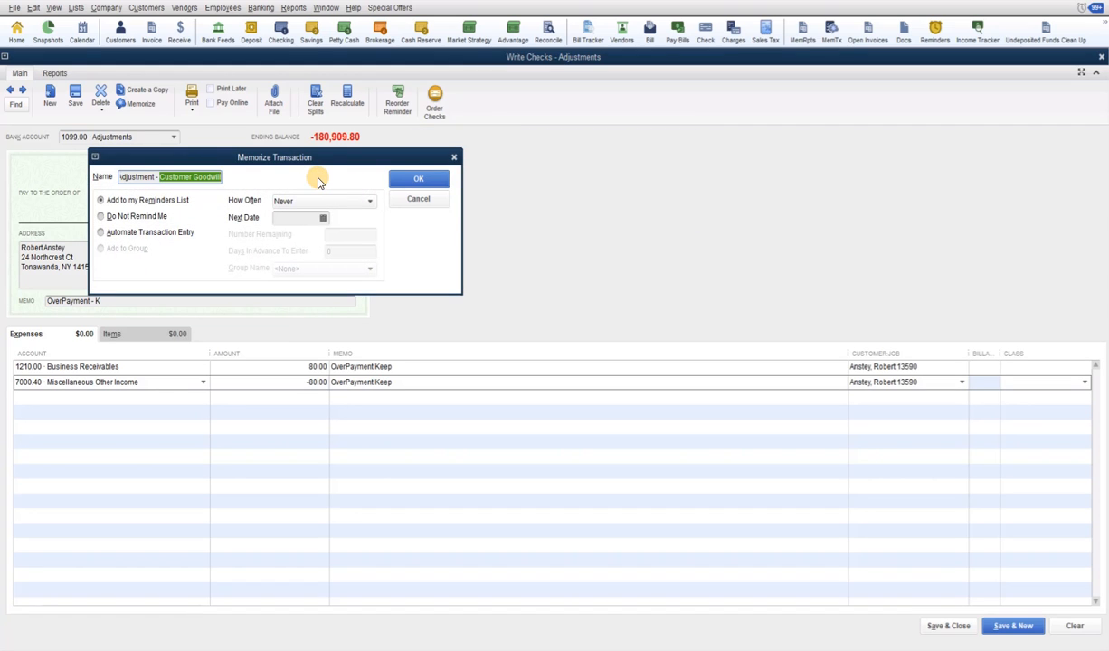
{"action": "type", "text": "OverPayment Keep"}
{"action": "left_click", "coordinate": [102, 217]}
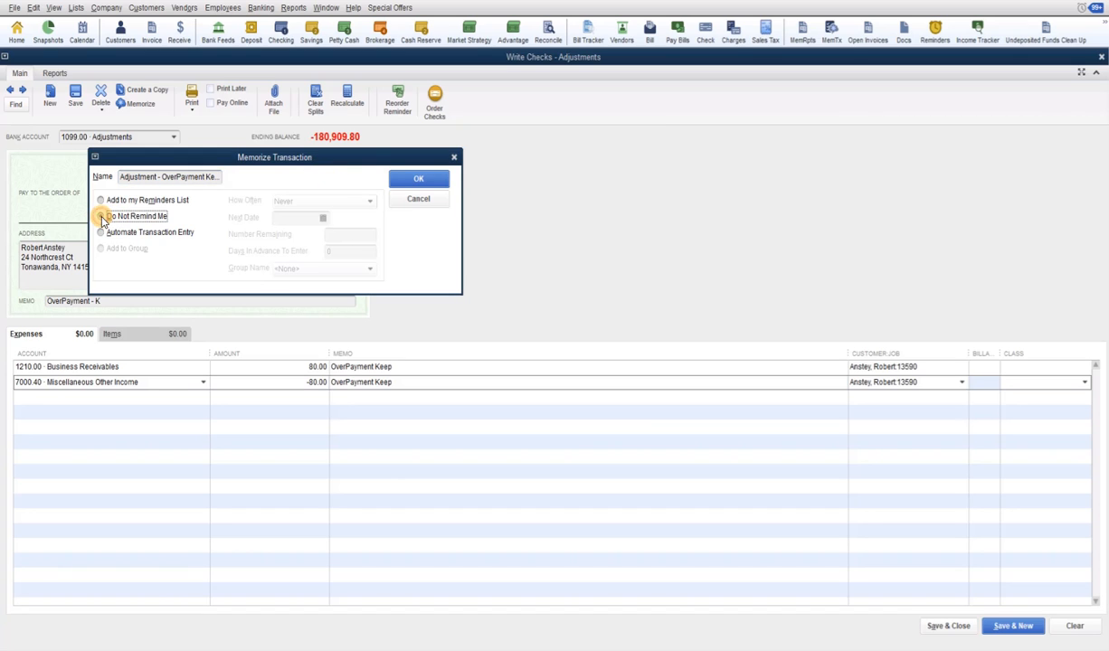
{"action": "left_click", "coordinate": [432, 177]}
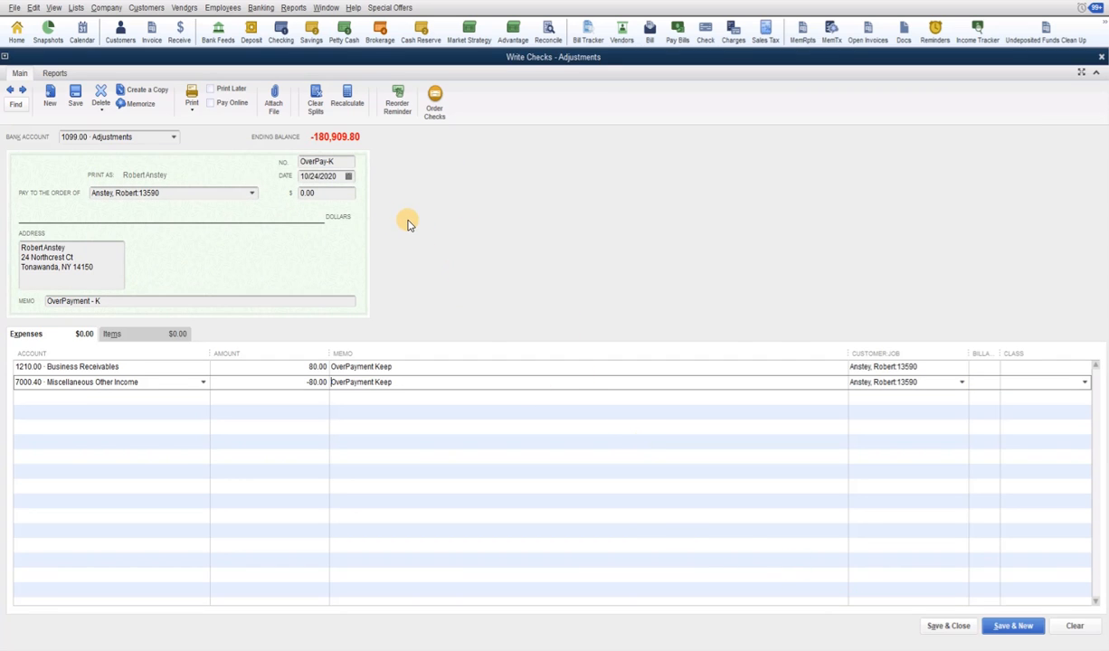
Date the check 03/19/2020 to match the customer's payment in the Open Invoices report, and save and close it despite the past date.
{"action": "key", "text": "ctrl+t"}
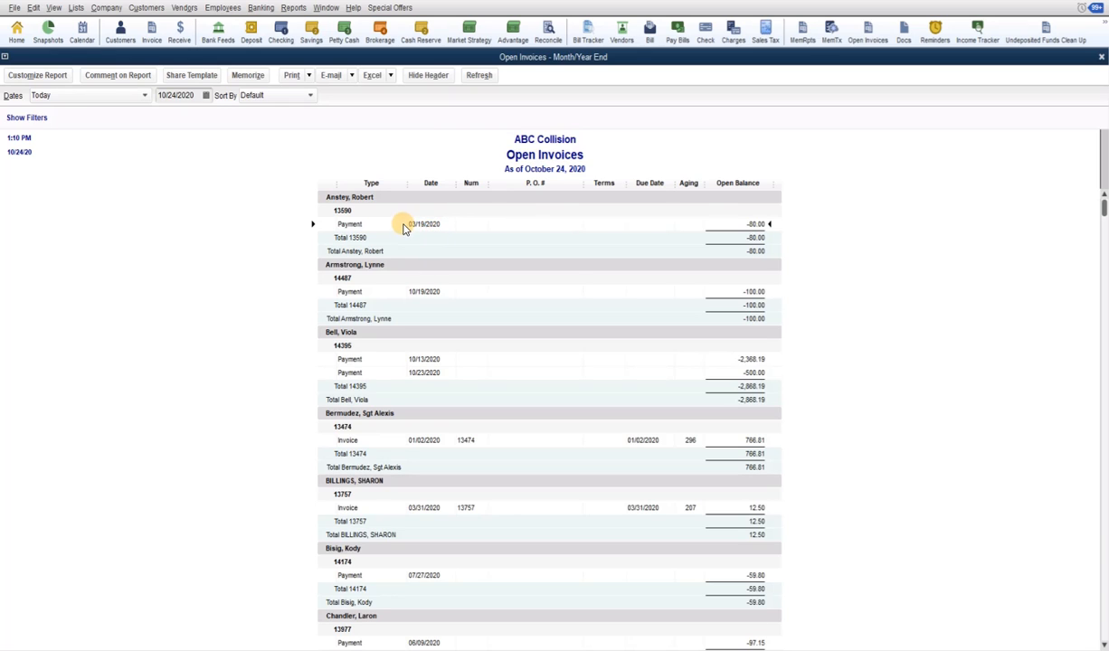
{"action": "double_click", "coordinate": [453, 226]}
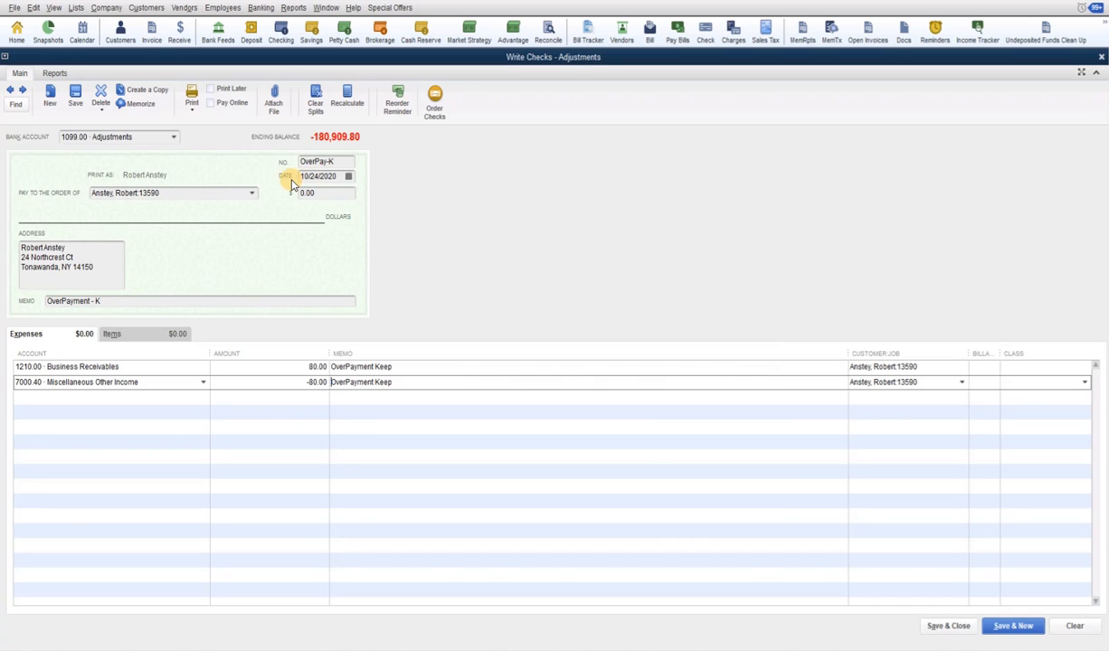
{"action": "left_click", "coordinate": [339, 175]}
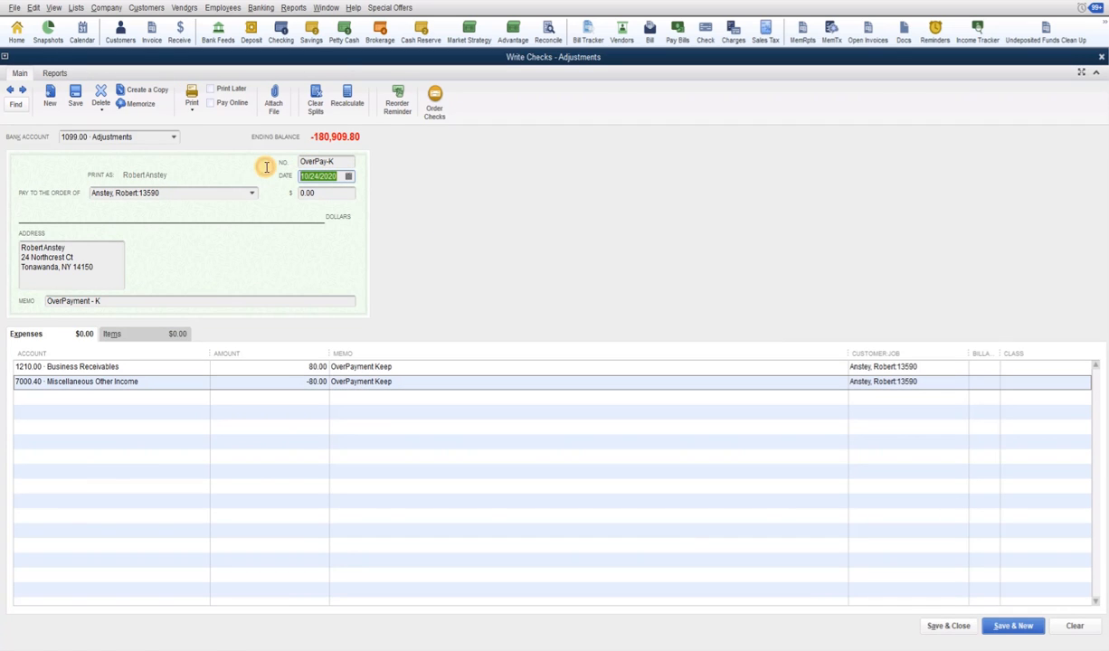
{"action": "type", "text": "031920"}
{"action": "key", "text": "Tab"}
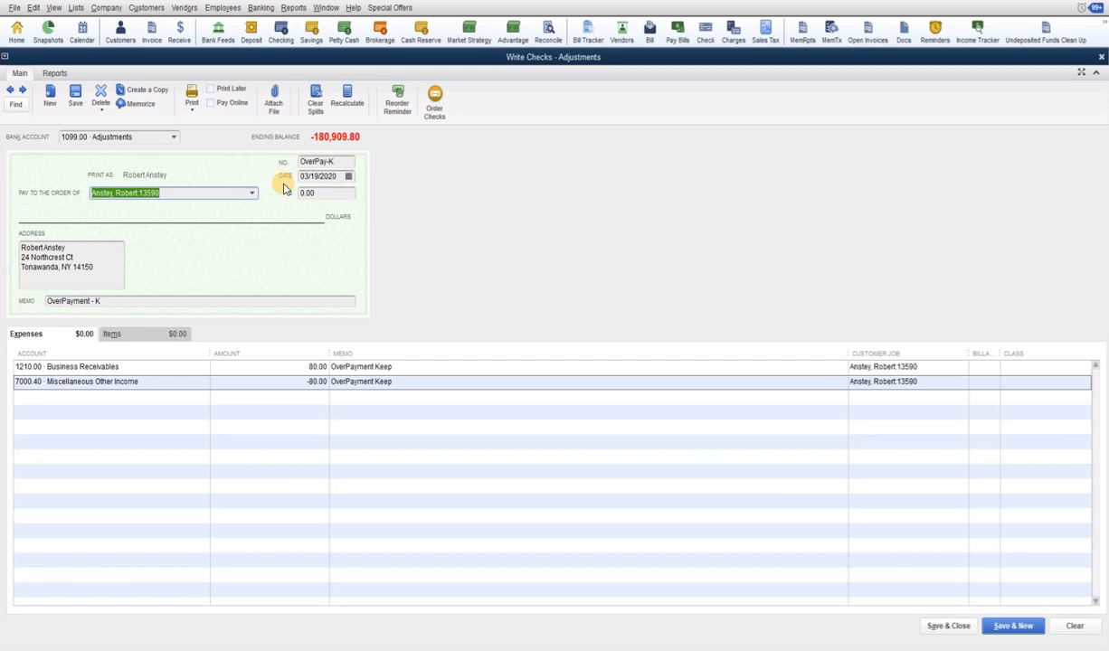
{"action": "left_click", "coordinate": [935, 625]}
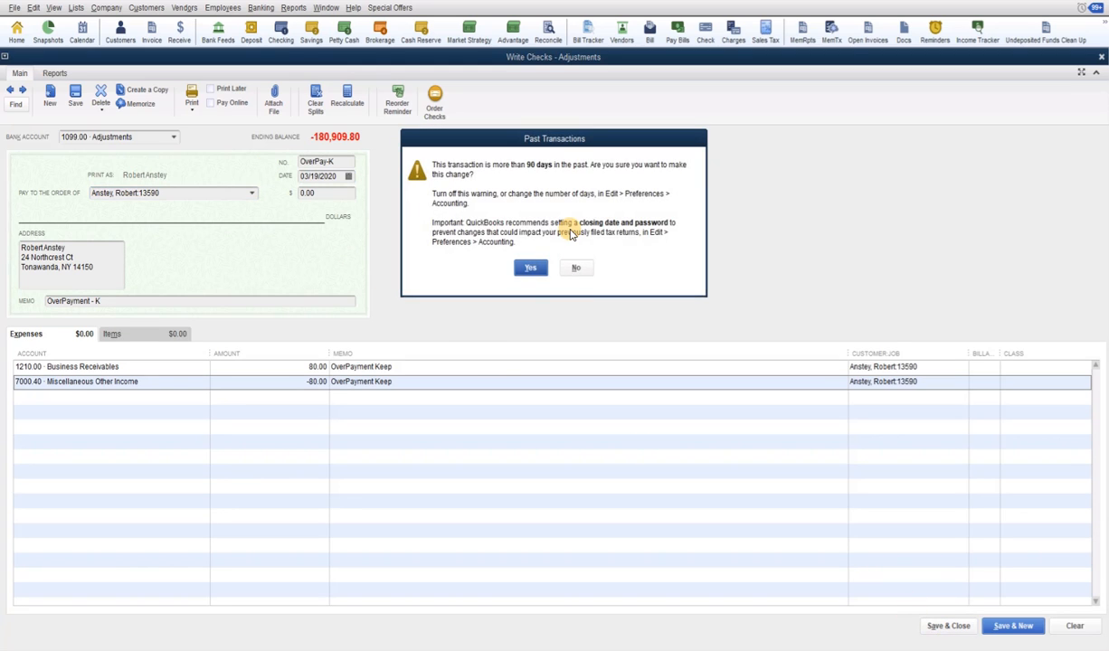
{"action": "left_click", "coordinate": [527, 268]}
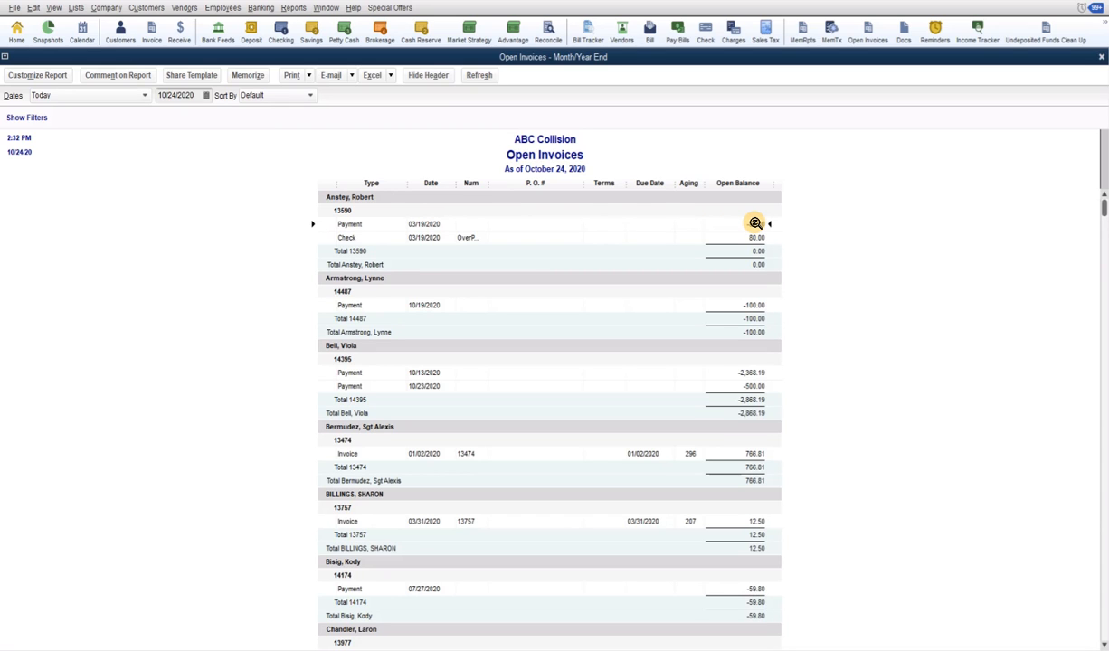
Open the customer's -80.00 payment from the Open Invoices report, apply it to the OverPay-K check as well, and record the change.
{"action": "double_click", "coordinate": [755, 223]}
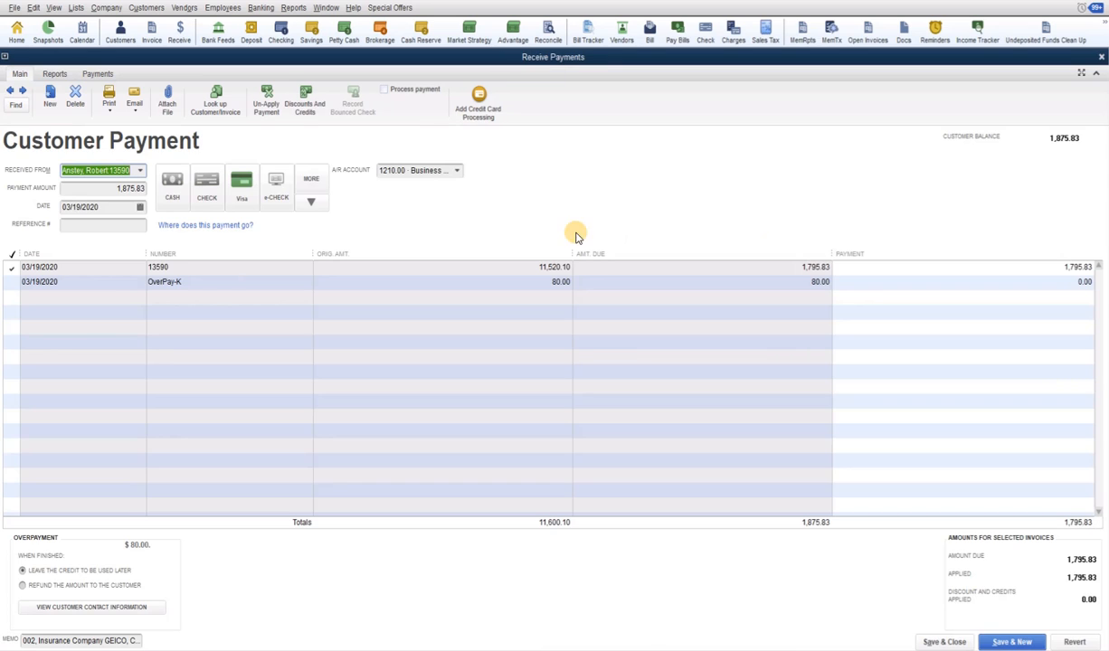
{"action": "left_click", "coordinate": [11, 282]}
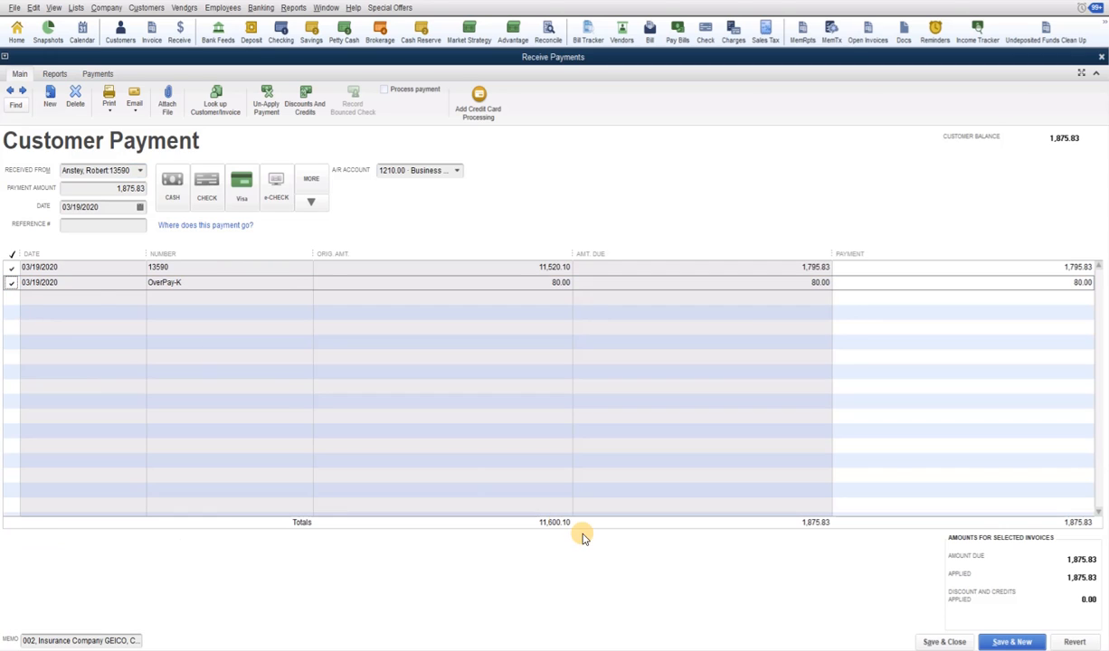
{"action": "left_click", "coordinate": [931, 642]}
{"action": "left_click", "coordinate": [500, 193]}
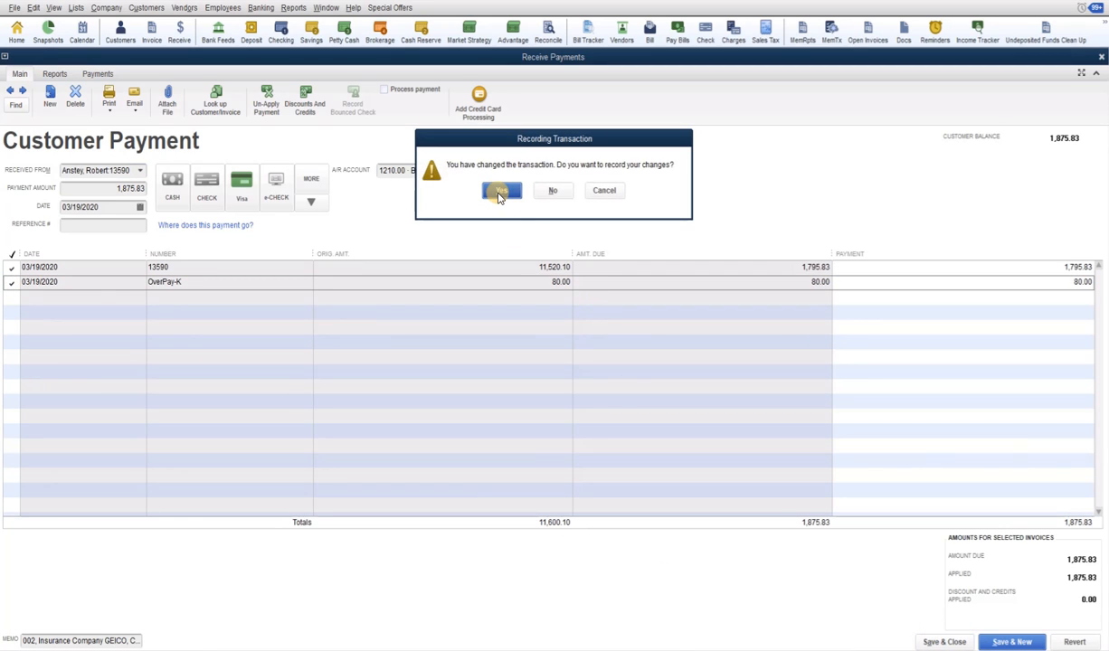
{"action": "left_click", "coordinate": [530, 267]}
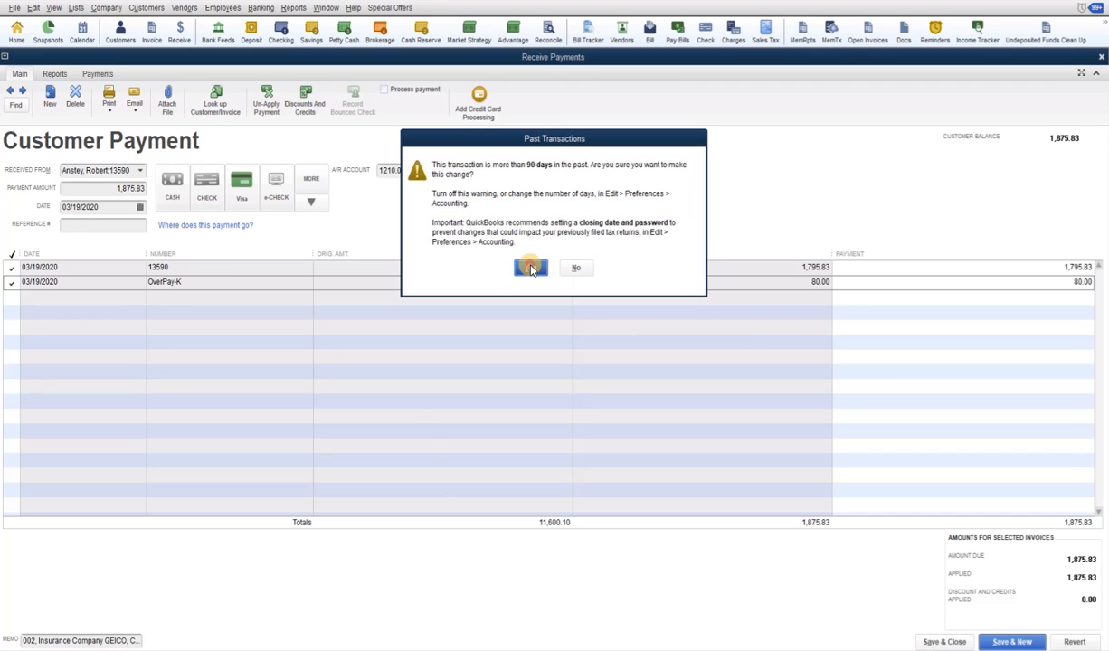